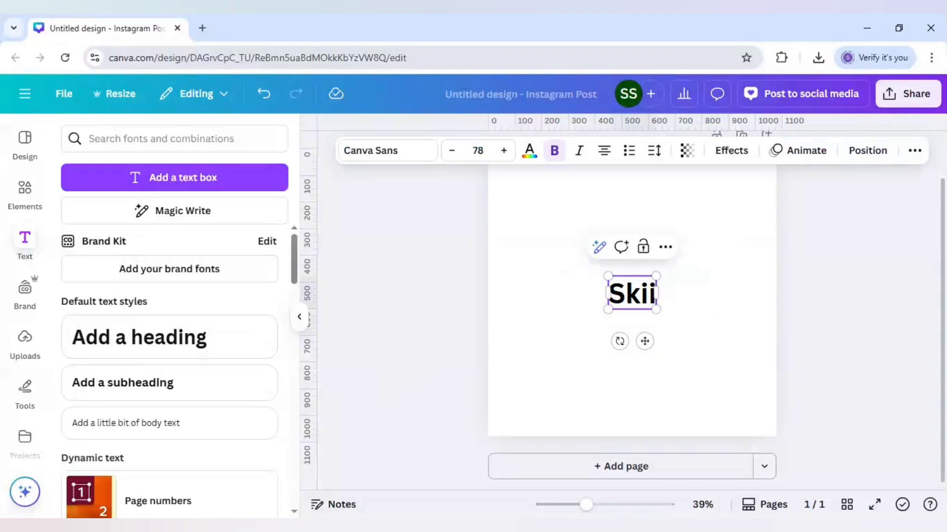
# Step: Search the fonts for "campground" and apply the Campground font to the Skiing text
pyautogui.click(390, 161)
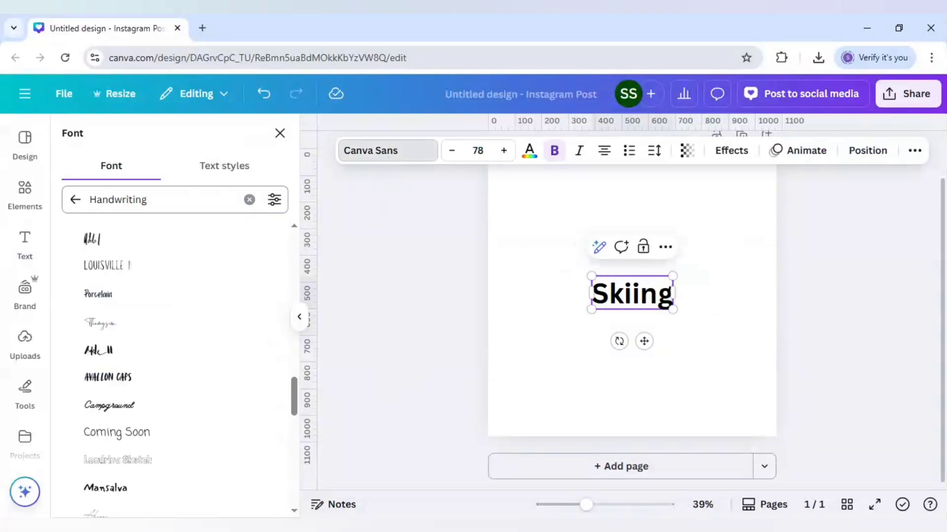
pyautogui.moveTo(148, 200); pyautogui.dragTo(56, 207)
pyautogui.write('ca')
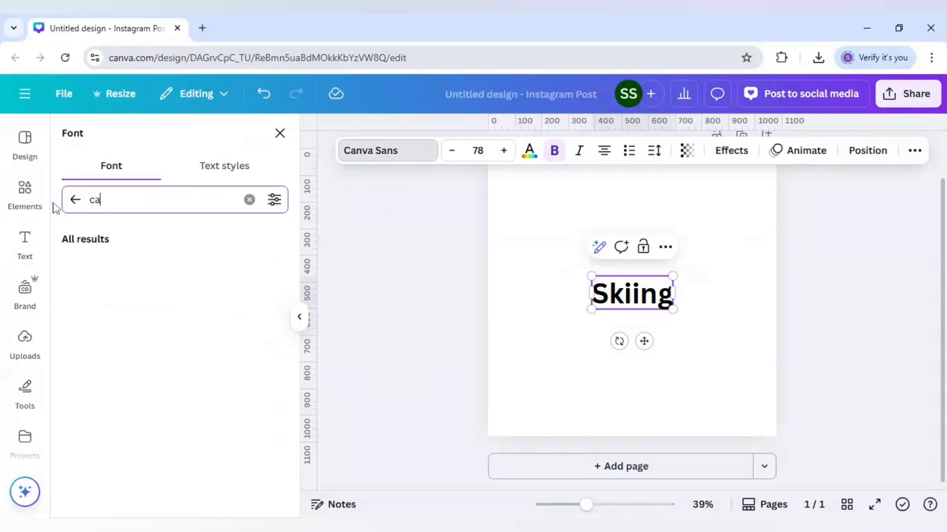
pyautogui.write('mpground')
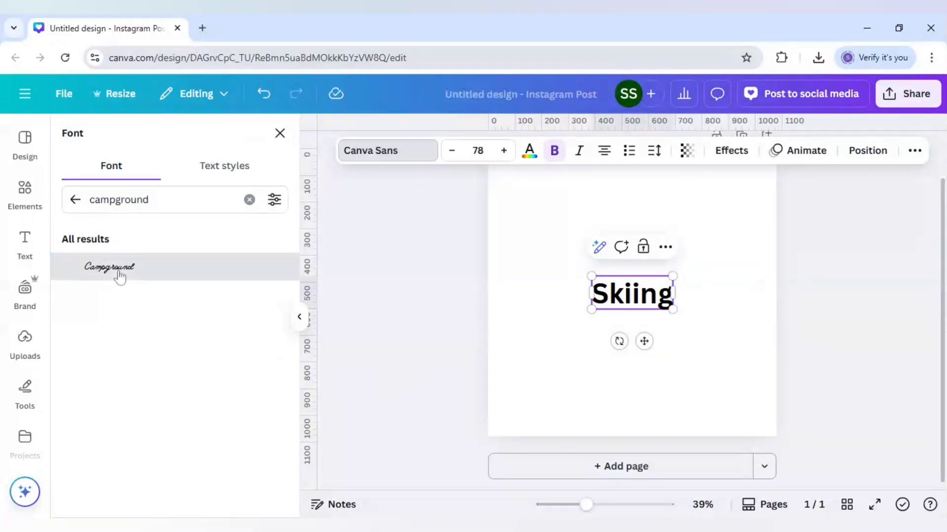
pyautogui.click(118, 273)
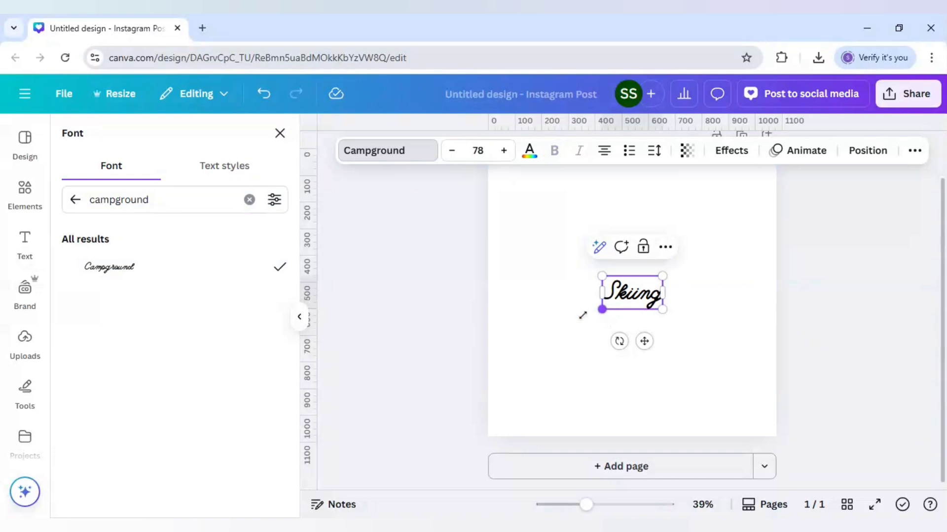
# Step: Enlarge the Skiing text to font size 374 so it spans the page width, and move it slightly upward
pyautogui.moveTo(601, 310); pyautogui.dragTo(487, 366)
pyautogui.moveTo(662, 275); pyautogui.dragTo(776, 213)
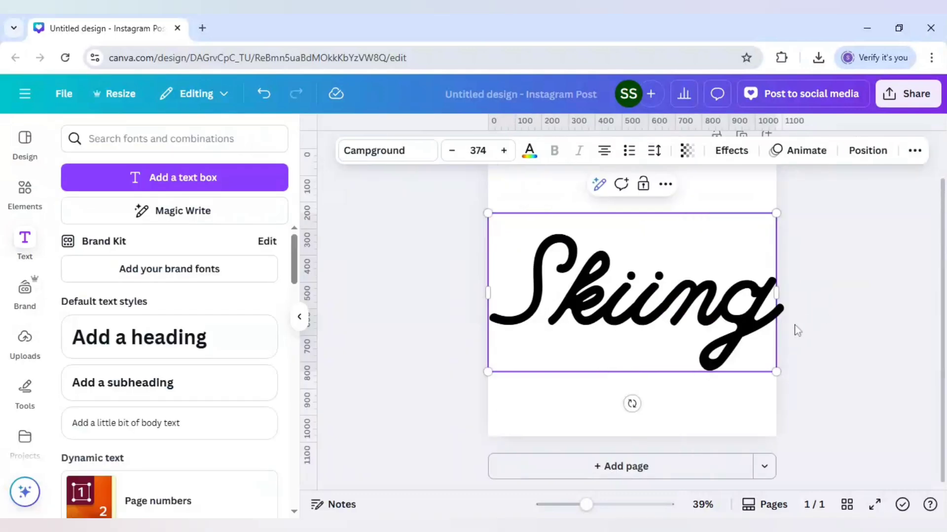
pyautogui.click(798, 330)
pyautogui.moveTo(639, 322); pyautogui.dragTo(630, 305)
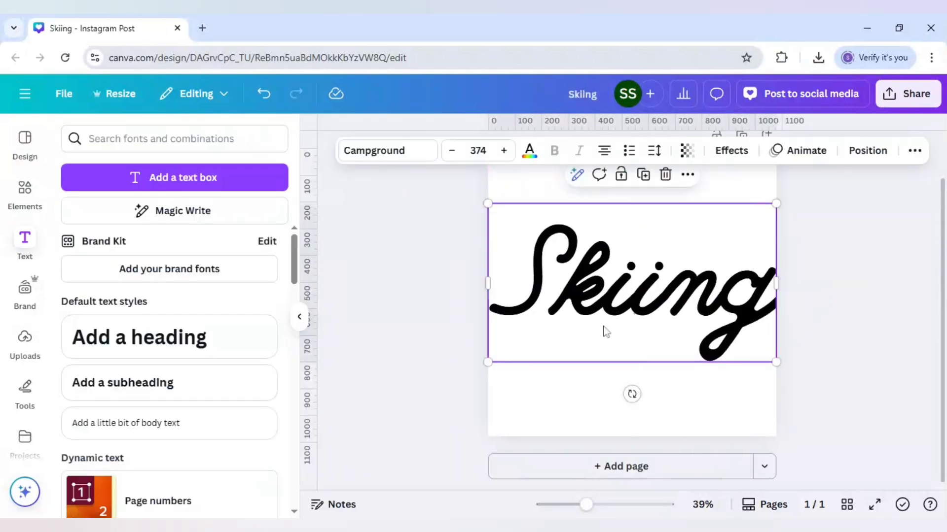
pyautogui.click(433, 348)
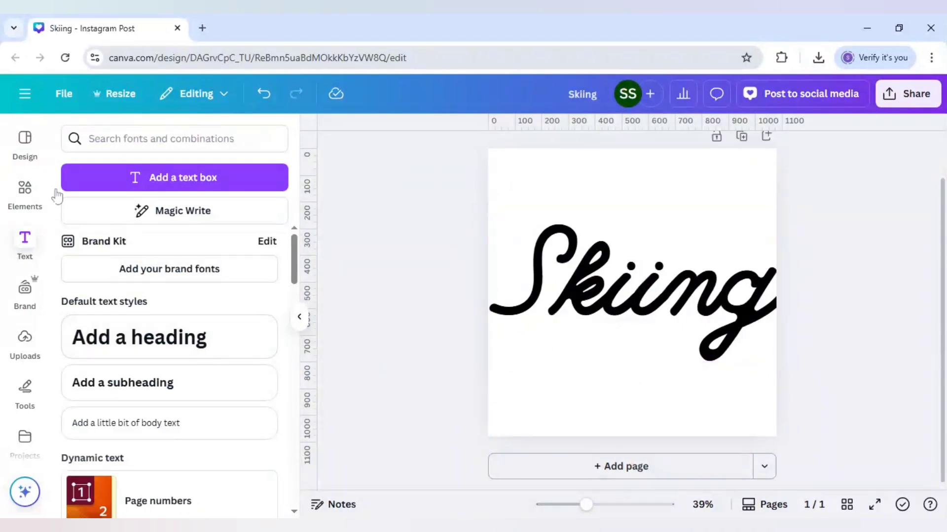
# Step: Search the elements for "bend", add the black quarter-arc graphic, and rotate it so the curve opens upward
pyautogui.click(34, 190)
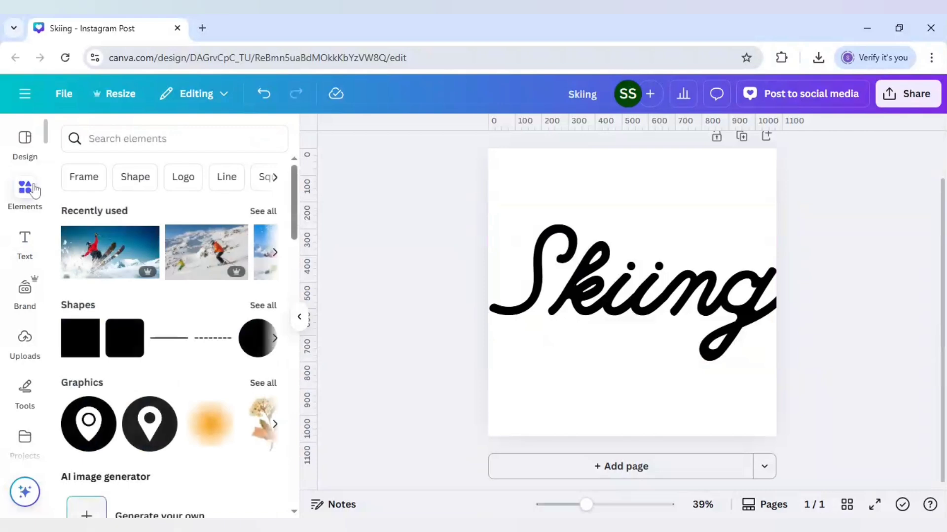
pyautogui.click(142, 138)
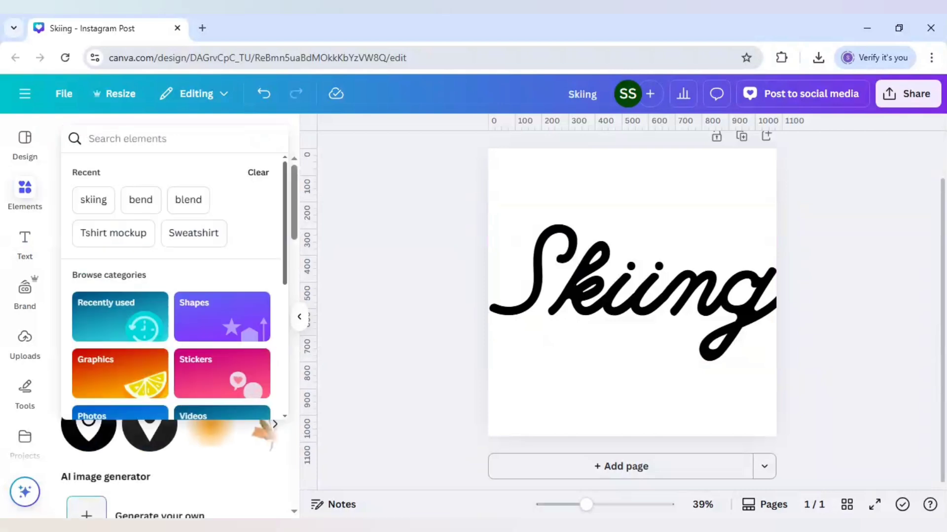
pyautogui.write('bend')
pyautogui.press('Return')
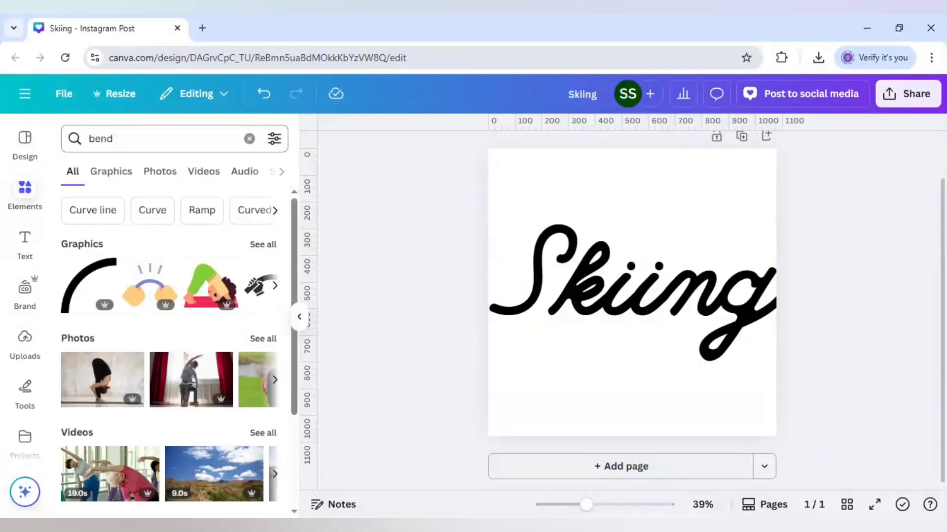
pyautogui.click(90, 276)
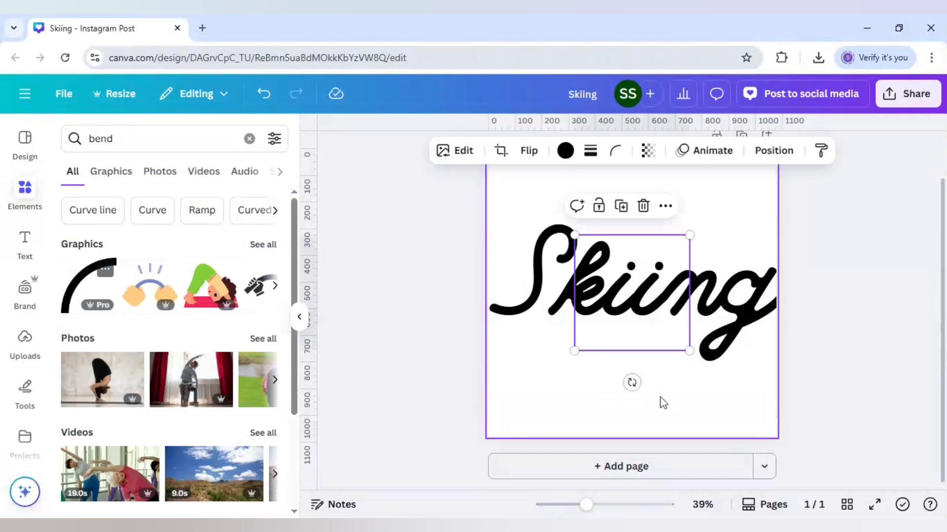
pyautogui.moveTo(631, 383); pyautogui.dragTo(663, 272)
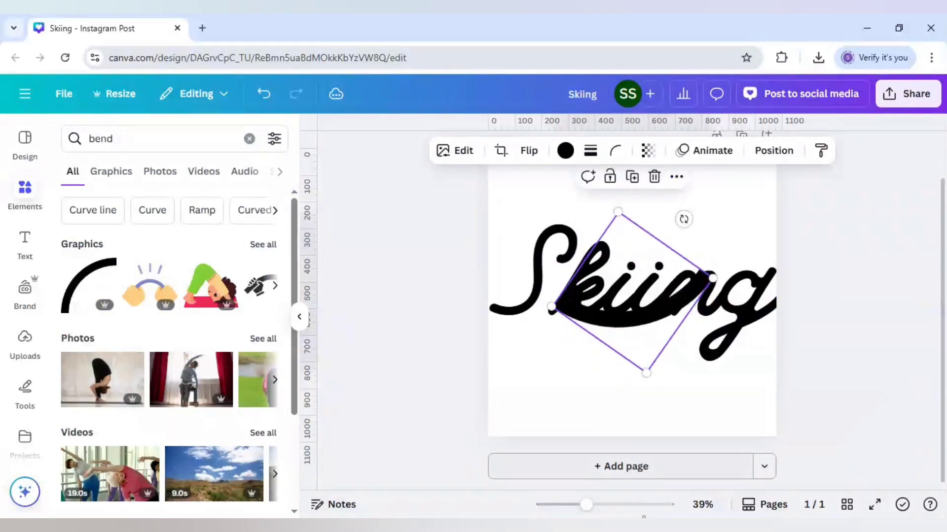
# Step: Shrink the black arc and fit it along the lower tail of the letter S
pyautogui.click(605, 508)
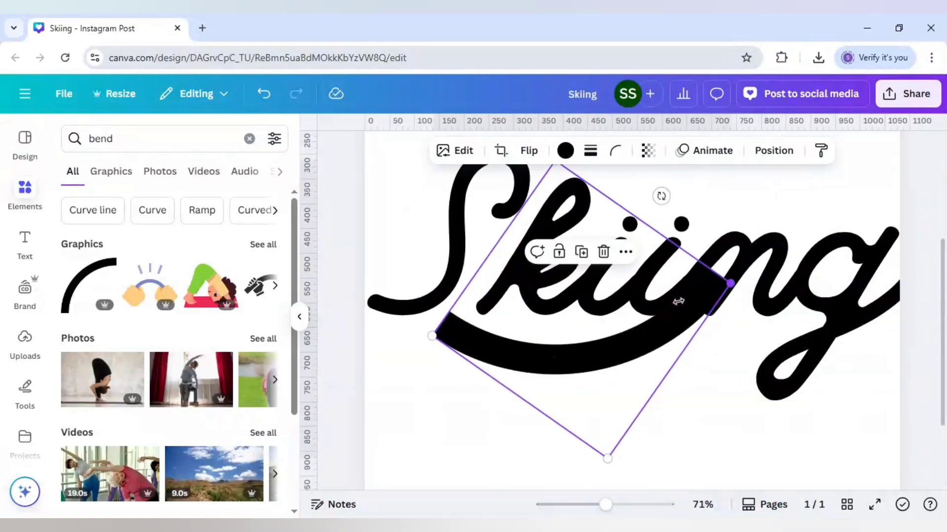
pyautogui.moveTo(730, 285)
pyautogui.mouseDown()
pyautogui.moveTo(560, 323)
pyautogui.moveTo(543, 337)
pyautogui.moveTo(468, 311)
pyautogui.mouseUp()
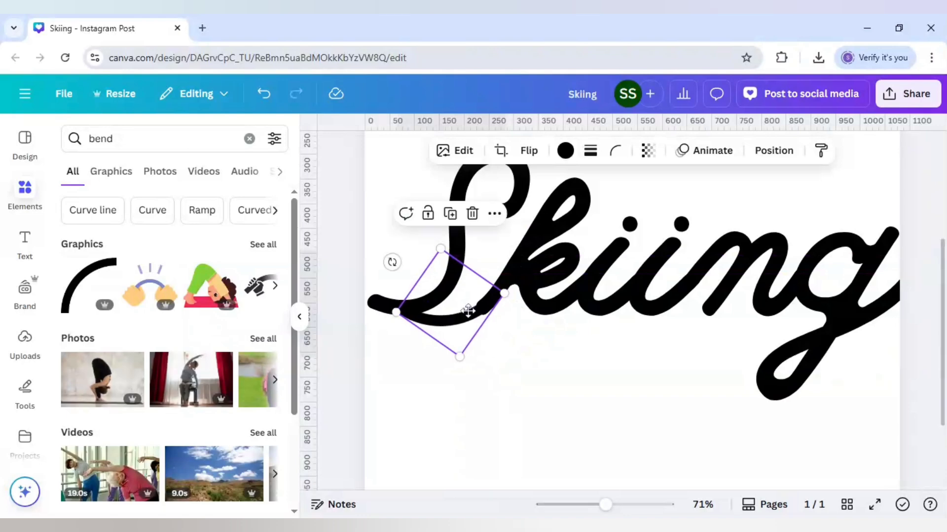
pyautogui.moveTo(395, 313); pyautogui.dragTo(384, 314)
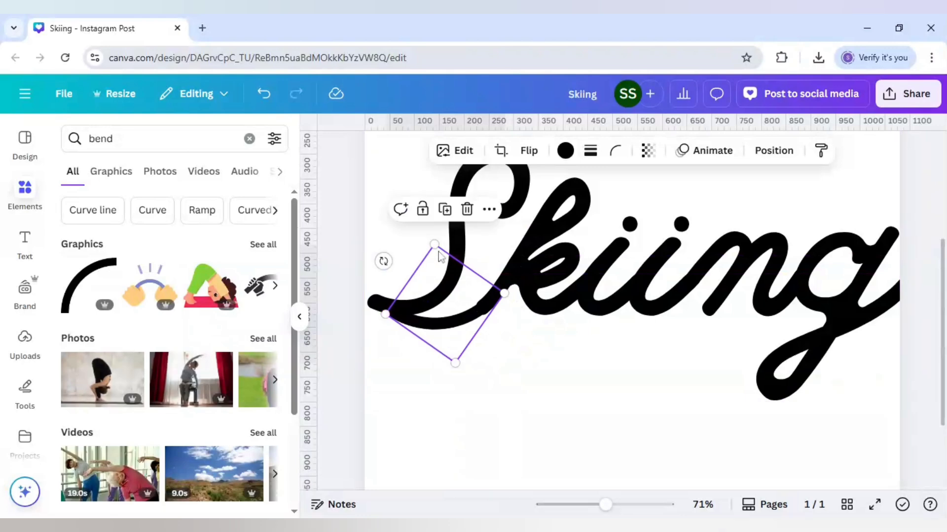
pyautogui.moveTo(436, 244); pyautogui.dragTo(431, 231)
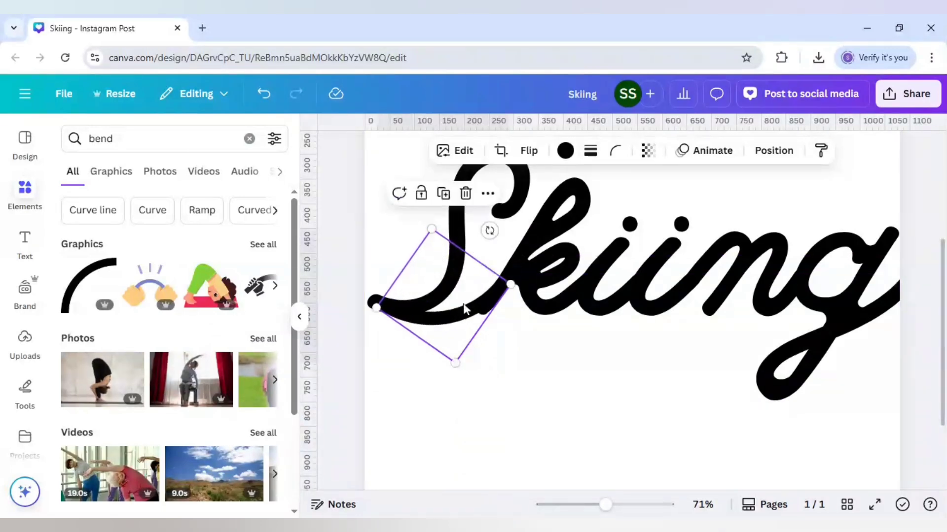
# Step: Move the arc just below the S's tail and fine-tune its rotation so it runs into the foot of the k
pyautogui.moveTo(464, 308); pyautogui.dragTo(435, 313)
pyautogui.click(442, 297)
pyautogui.click(442, 299)
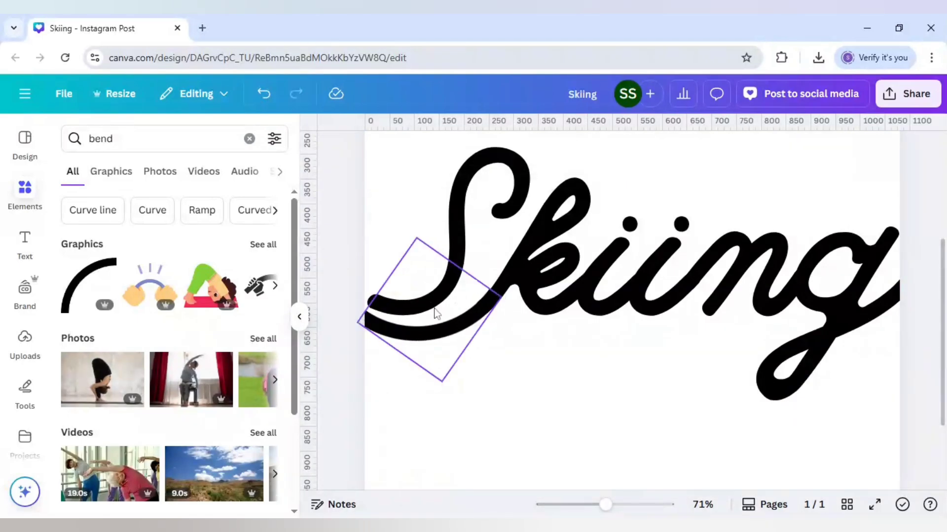
pyautogui.click(511, 355)
pyautogui.click(493, 298)
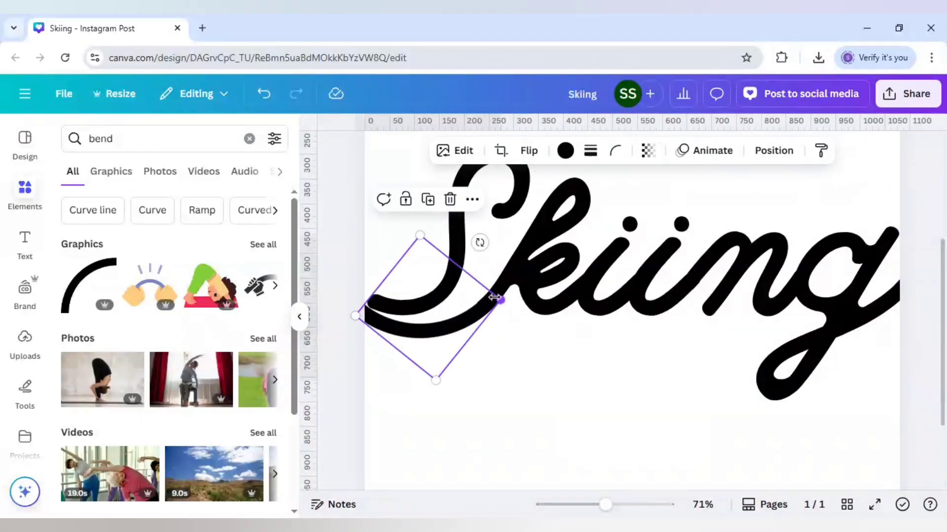
pyautogui.click(494, 346)
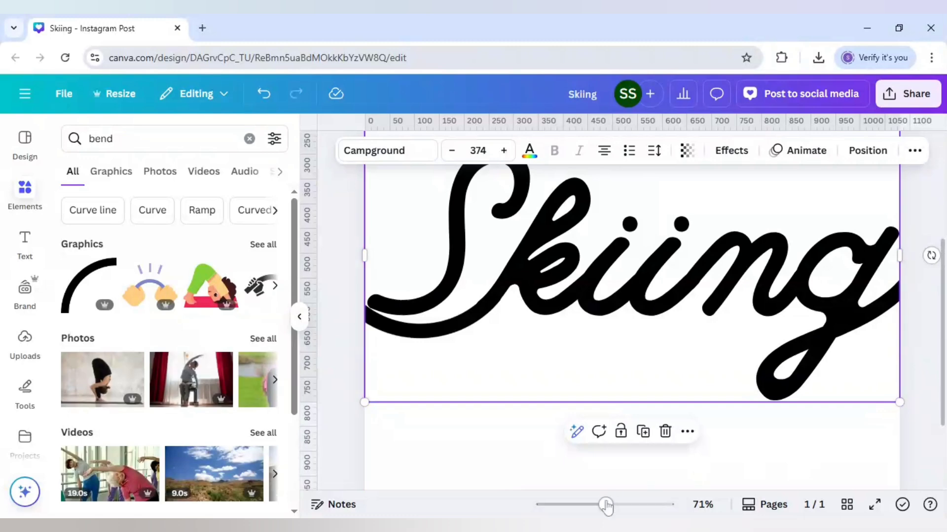
# Step: Select the Skiing text and the arc together and scale them up until the text reaches size 382
pyautogui.moveTo(605, 504); pyautogui.dragTo(588, 504)
pyautogui.click(530, 310)
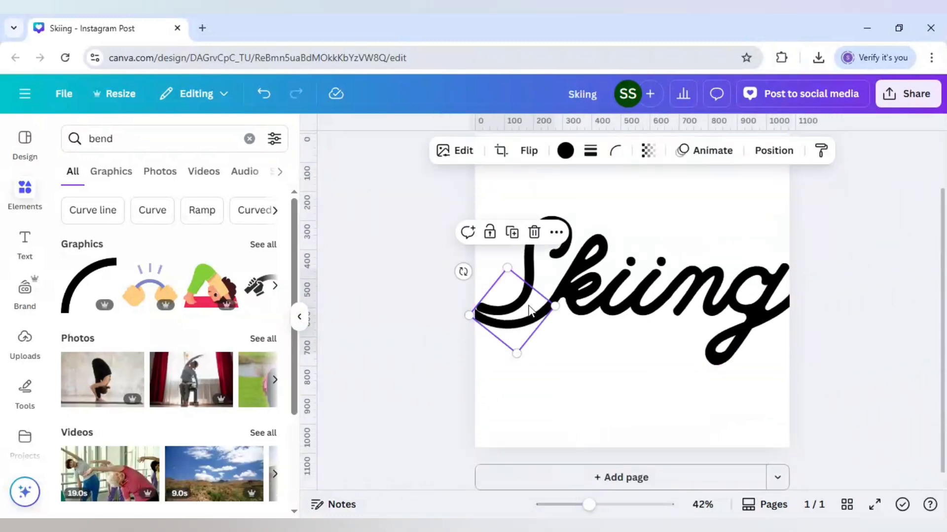
pyautogui.hotkey('ctrl', 'a')
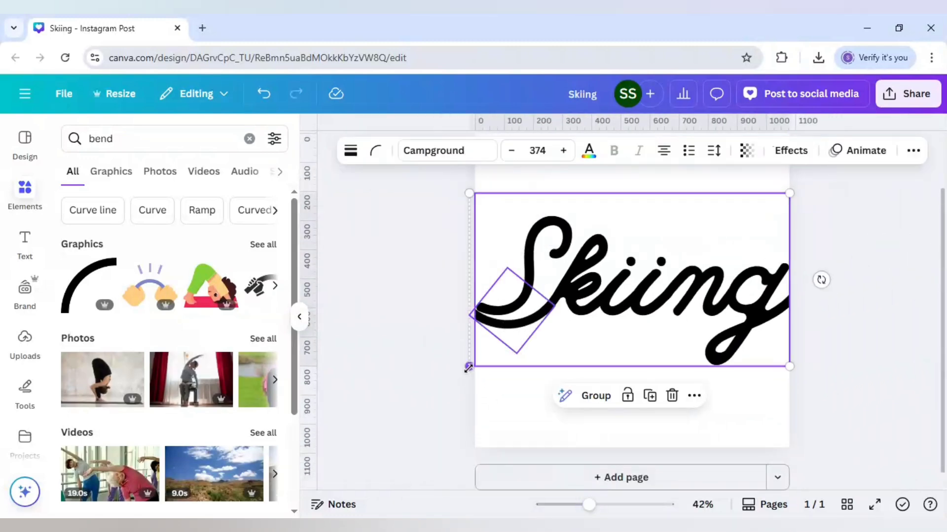
pyautogui.moveTo(469, 367); pyautogui.dragTo(461, 371)
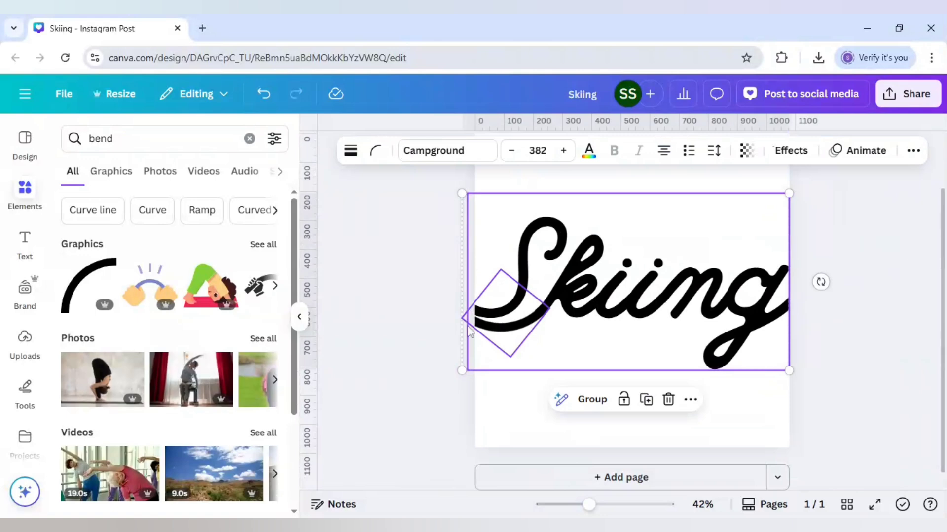
pyautogui.click(412, 317)
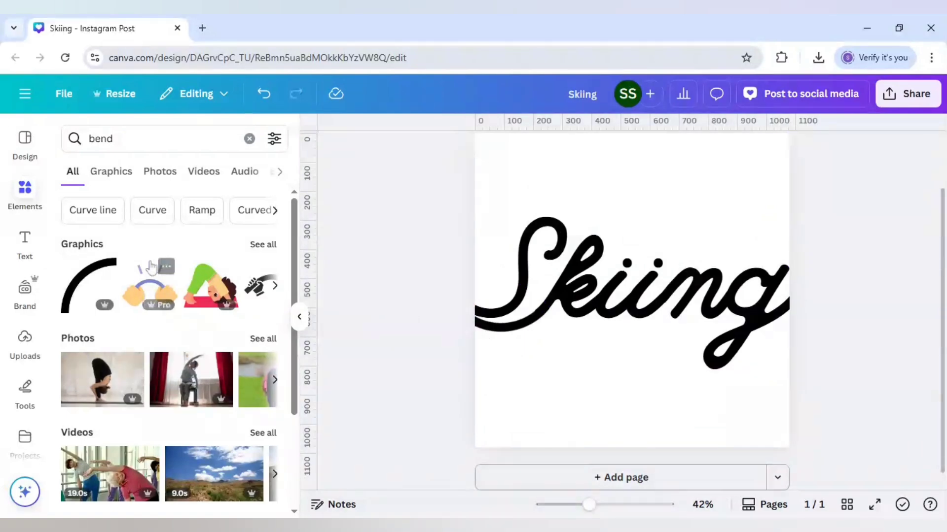
# Step: Add the recently used photo of the skier in orange, enlarge it to the page width, and place it over the page's lower part
pyautogui.click(250, 139)
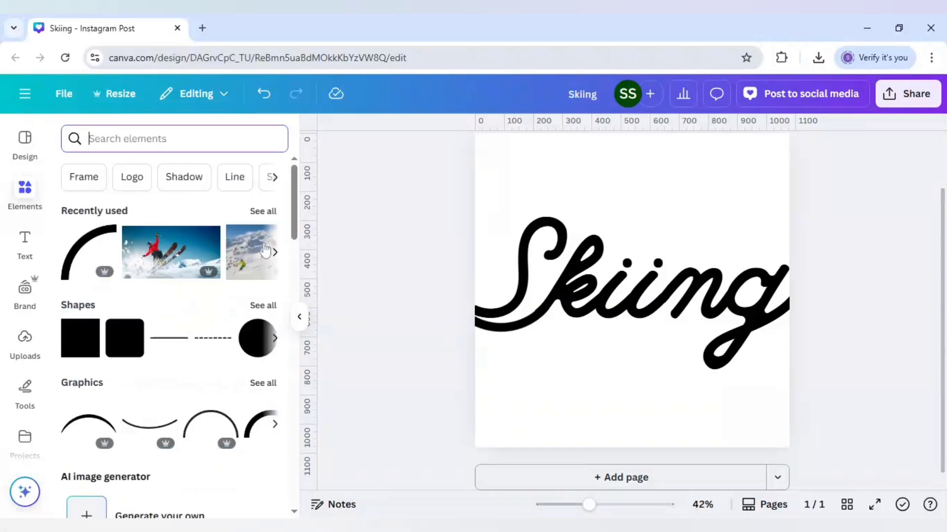
pyautogui.click(274, 252)
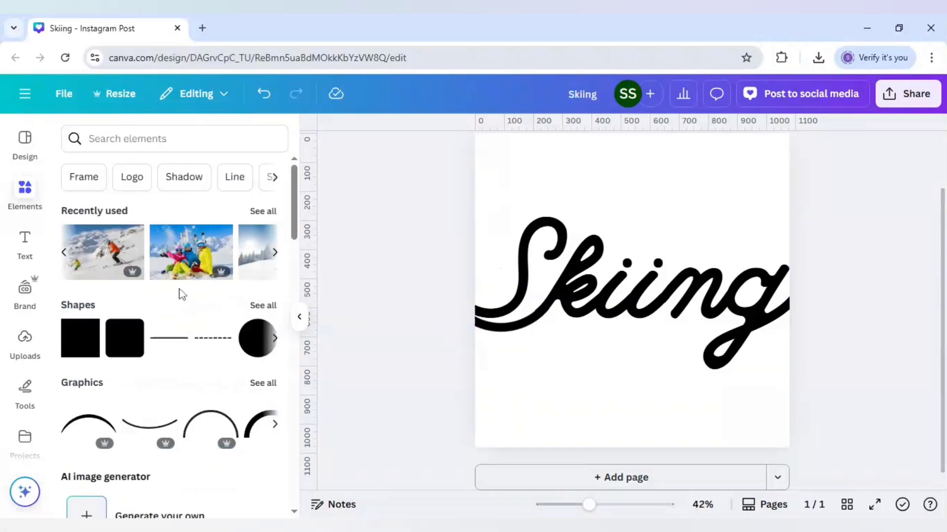
pyautogui.click(90, 258)
pyautogui.moveTo(592, 331); pyautogui.dragTo(554, 409)
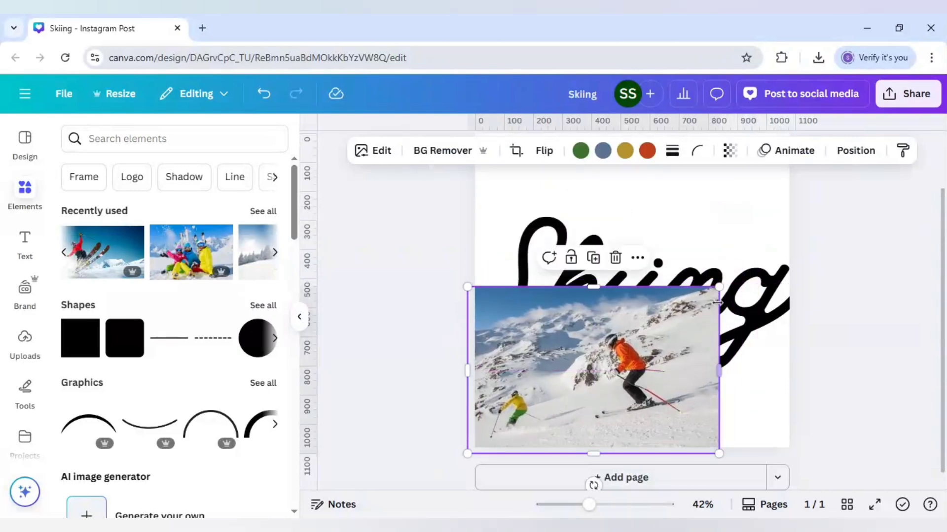
pyautogui.moveTo(719, 282); pyautogui.dragTo(809, 274)
pyautogui.moveTo(670, 351); pyautogui.dragTo(676, 370)
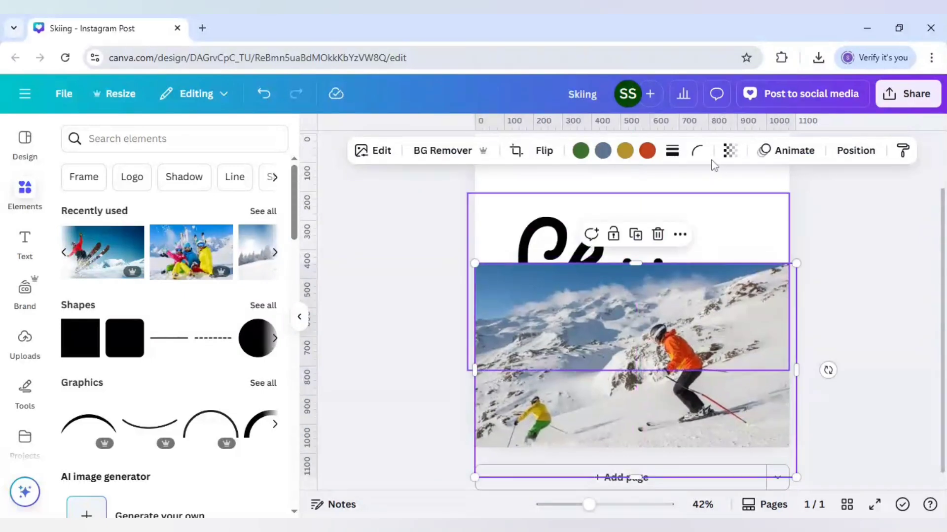
# Step: Temporarily lower the skier photo's transparency to 57 to check the text beneath, and restore it to full opacity
pyautogui.click(729, 151)
pyautogui.moveTo(763, 208); pyautogui.dragTo(720, 213)
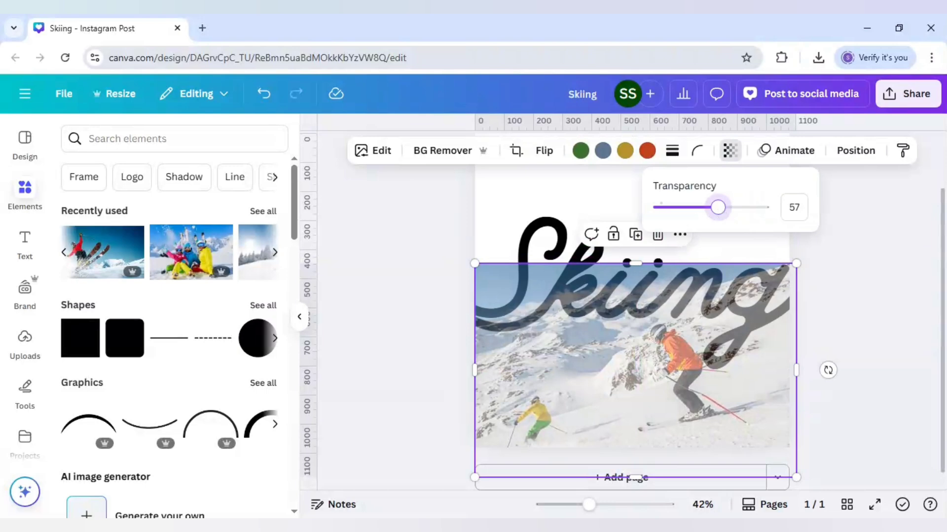
pyautogui.moveTo(717, 207); pyautogui.dragTo(802, 220)
pyautogui.press('Escape')
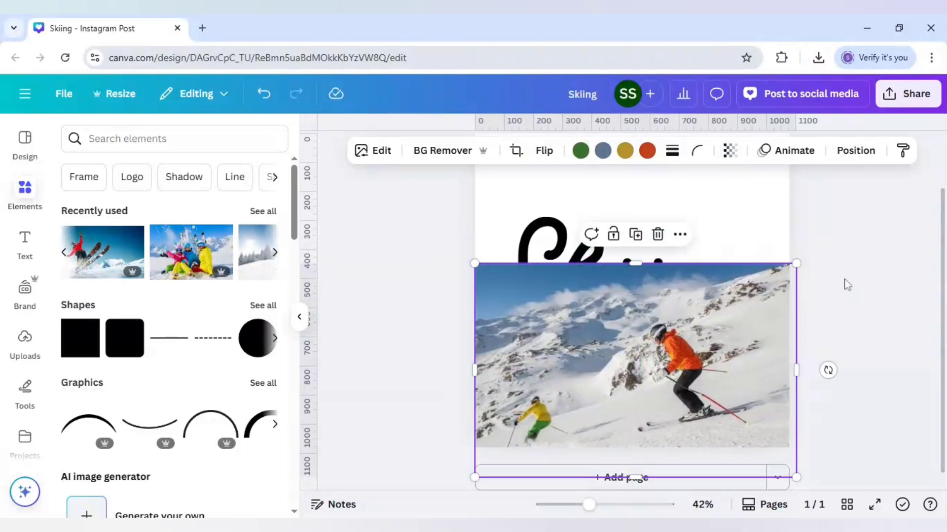
# Step: Send the skier photo to the back, behind the Skiing text and the arc
pyautogui.click(846, 285)
pyautogui.click(659, 338)
pyautogui.rightClick(659, 338)
pyautogui.moveTo(712, 259)
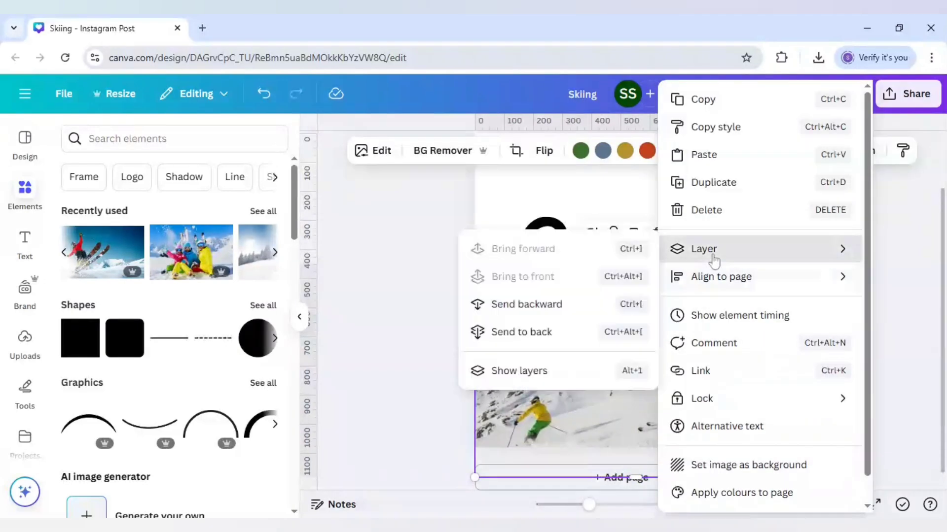
pyautogui.click(564, 331)
pyautogui.click(407, 323)
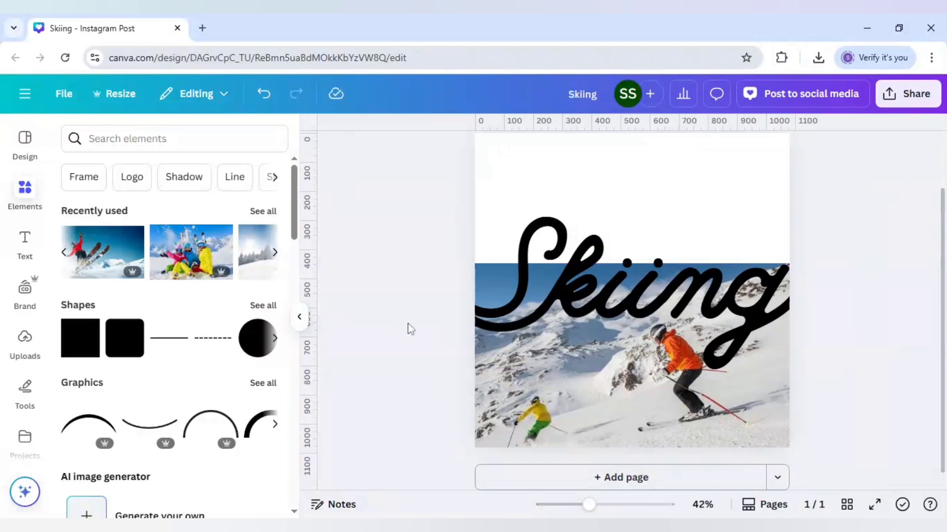
# Step: Change the Skiing text colour to white
pyautogui.click(522, 284)
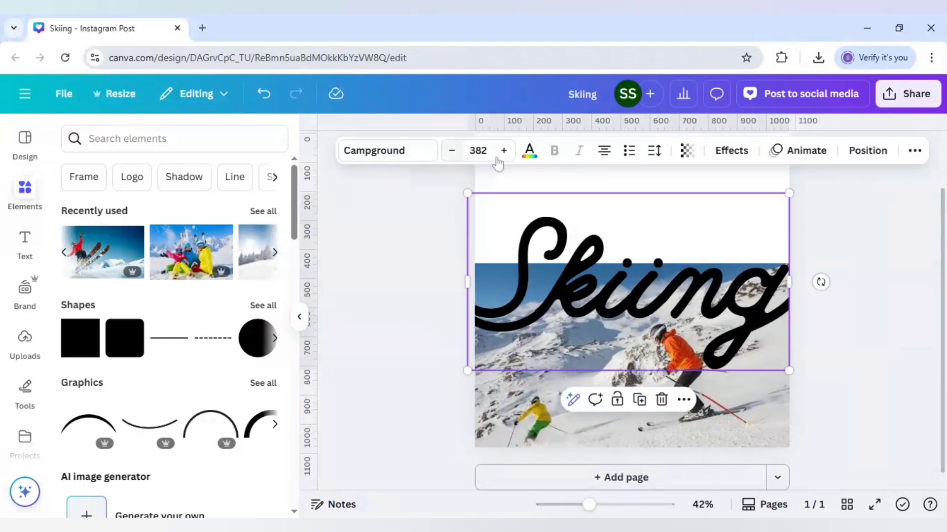
pyautogui.click(529, 151)
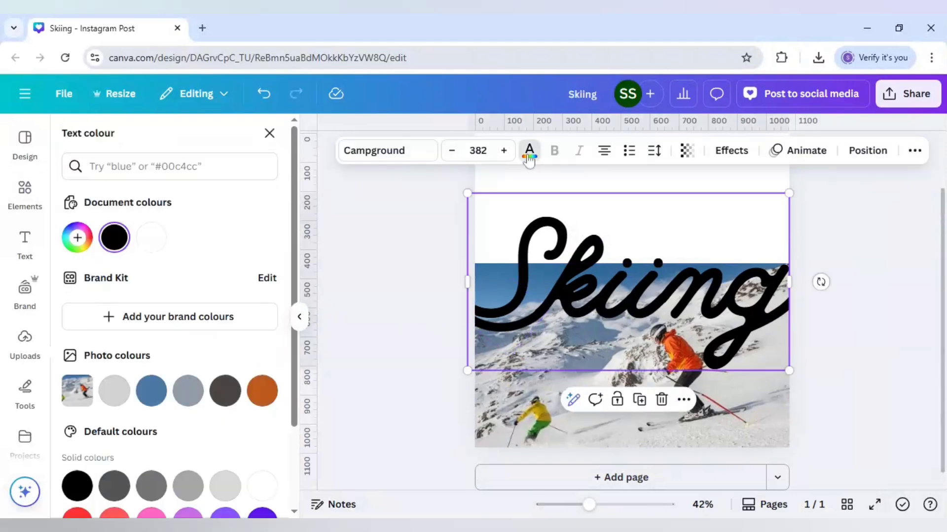
pyautogui.click(151, 237)
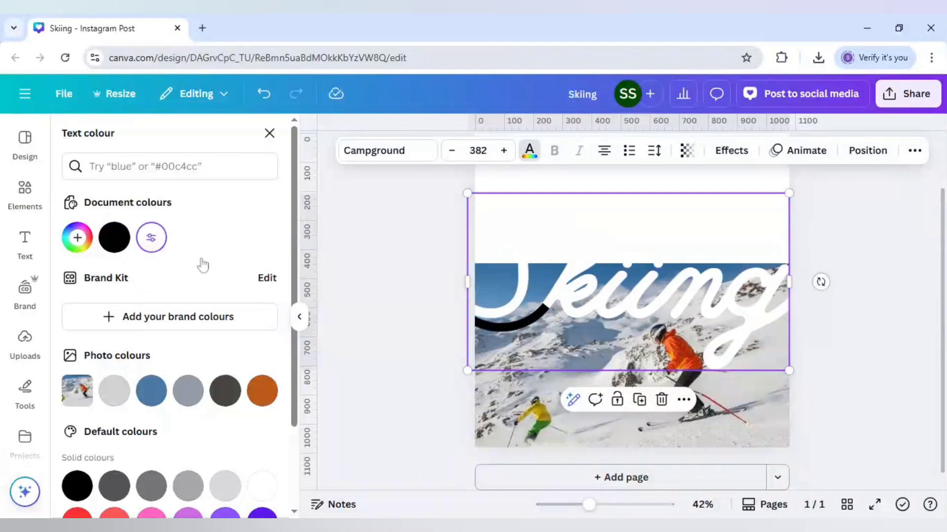
# Step: Change the colour of the arc extending the letter S to white
pyautogui.click(509, 321)
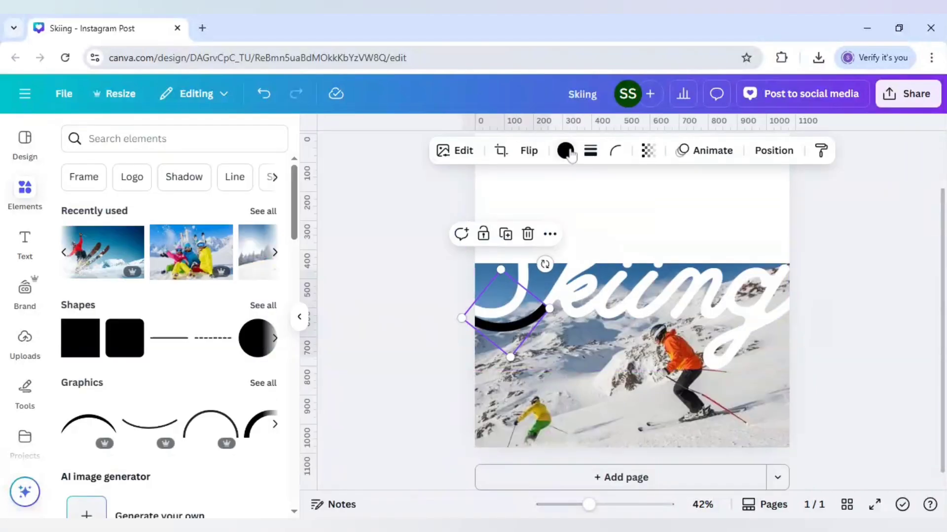
pyautogui.click(565, 150)
pyautogui.click(151, 241)
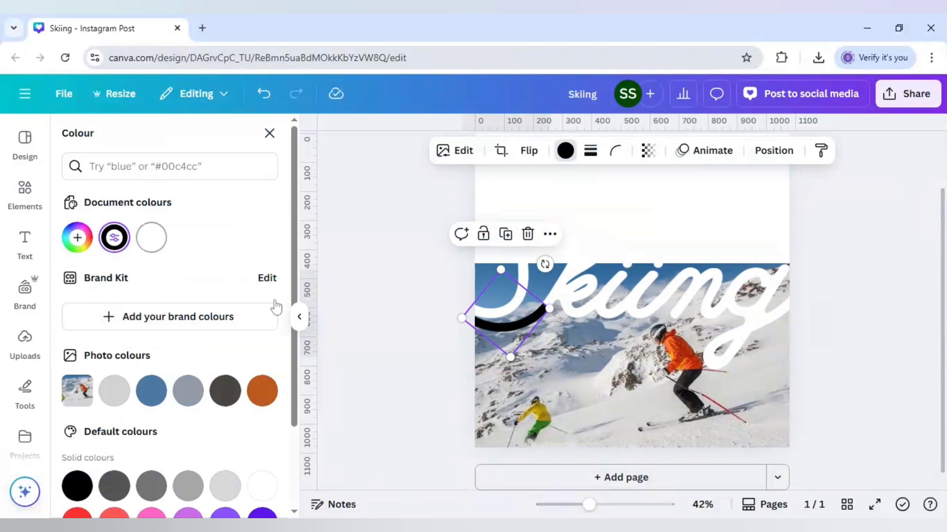
pyautogui.click(376, 317)
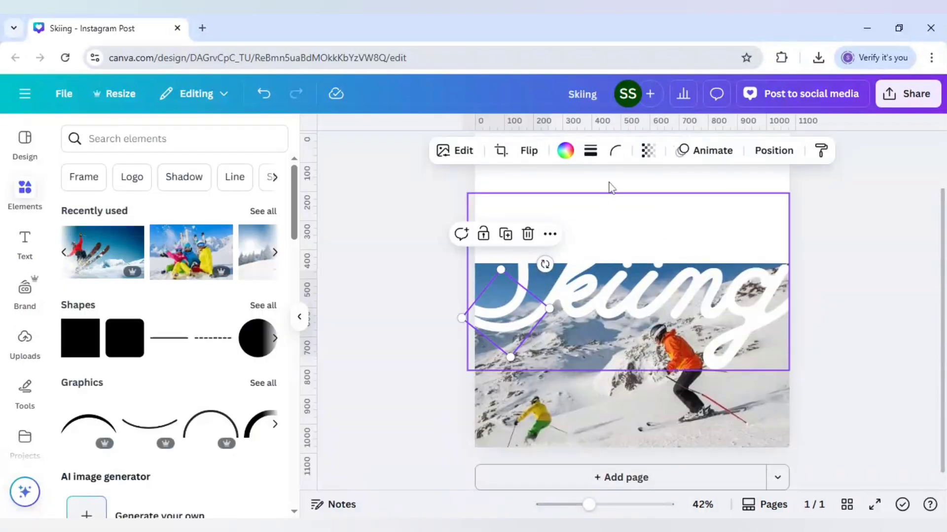
# Step: Set the page background to the solid dark blue from the default colours
pyautogui.click(612, 187)
pyautogui.scroll(2, 651, 207)
pyautogui.click(692, 222)
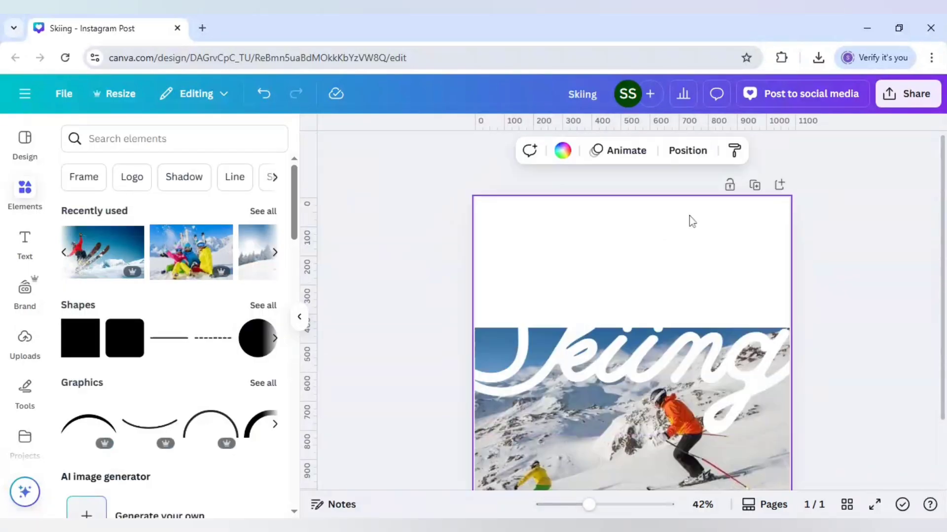
pyautogui.click(566, 152)
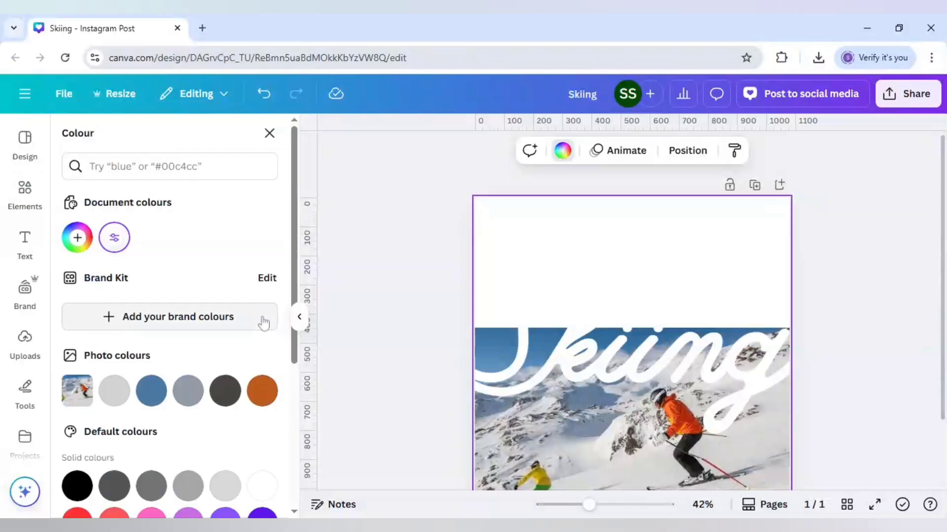
pyautogui.scroll(-4, 261, 340)
pyautogui.click(261, 354)
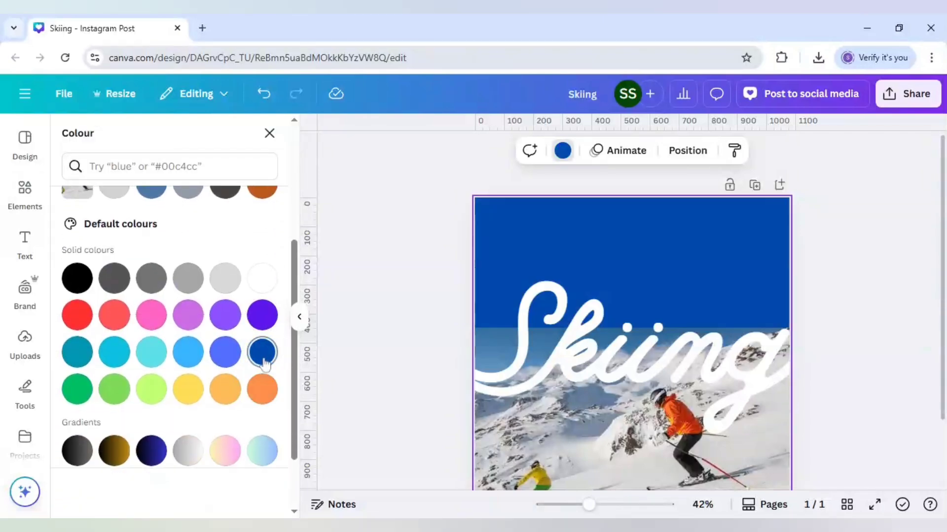
pyautogui.click(412, 360)
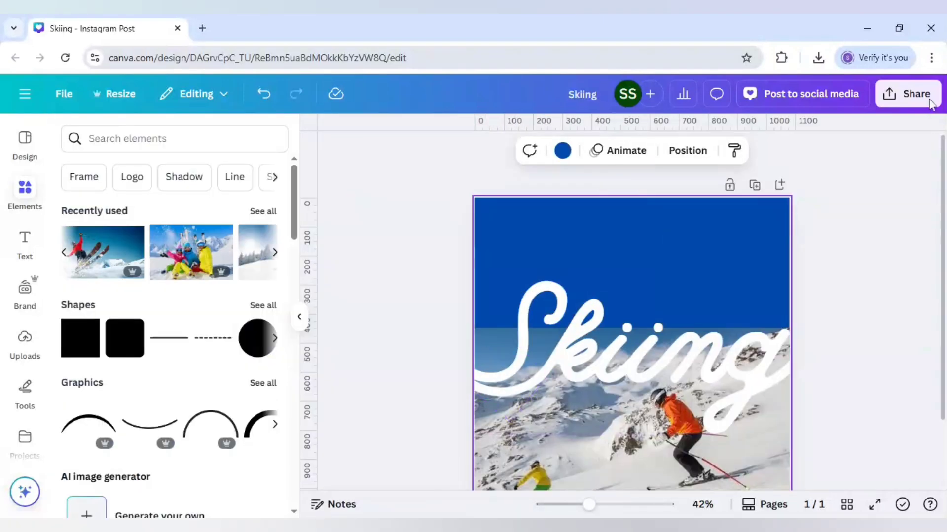
# Step: Download the design as a PNG at size 1, 1,080 × 1,080 px
pyautogui.click(927, 99)
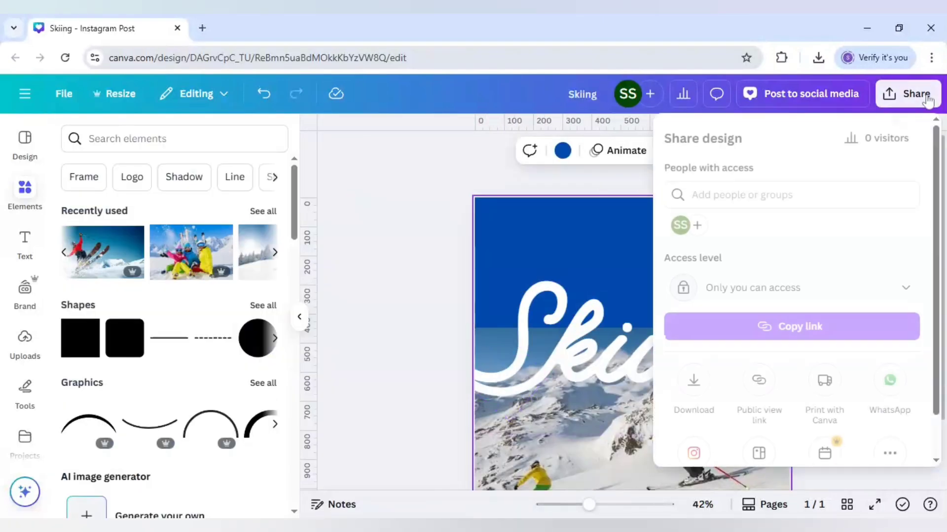
pyautogui.click(696, 383)
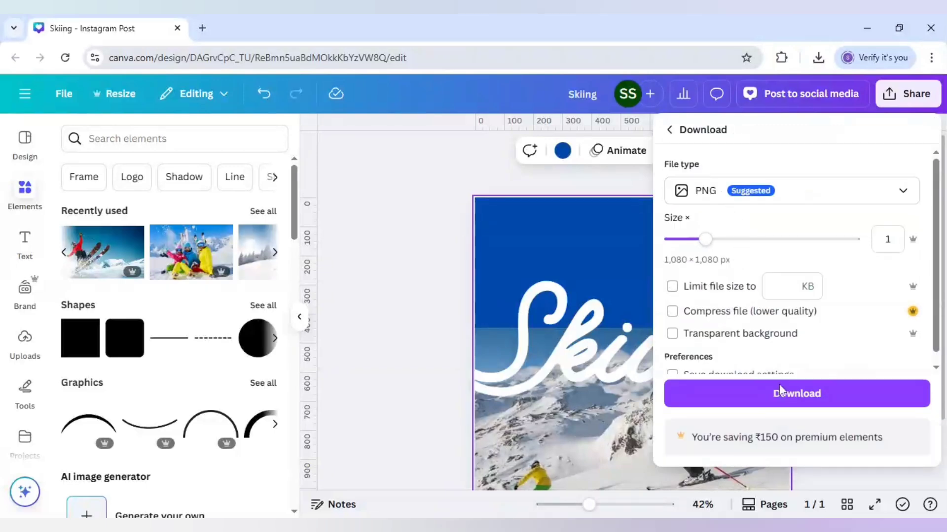
pyautogui.click(782, 404)
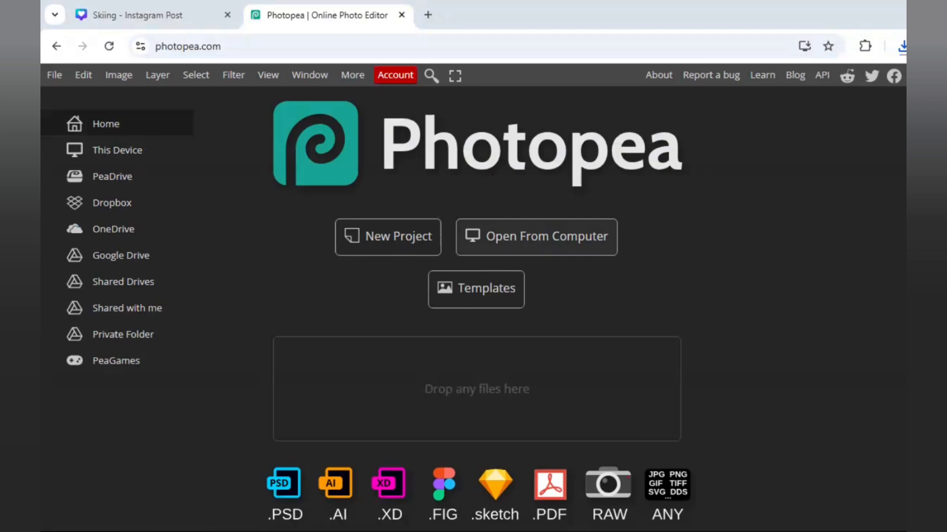
# Step: Open the downloaded Skiing PNG in Photopea and clear the blue area above the mountains with the Magic Wand
pyautogui.moveTo(902, 46); pyautogui.dragTo(712, 333)
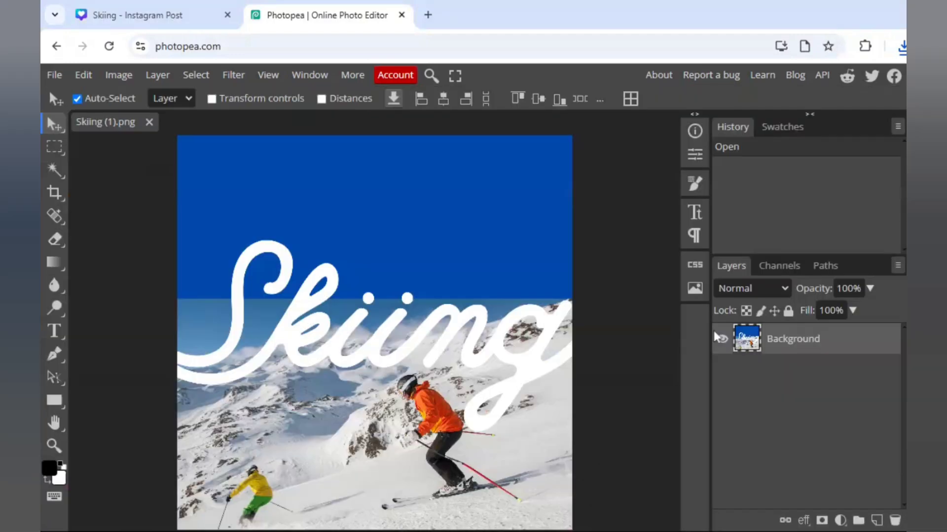
pyautogui.click(62, 175)
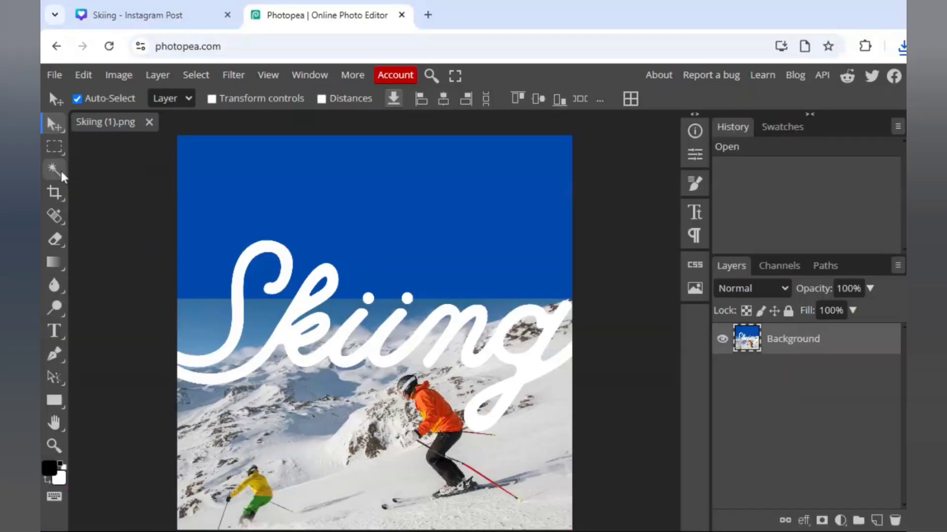
pyautogui.click(287, 215)
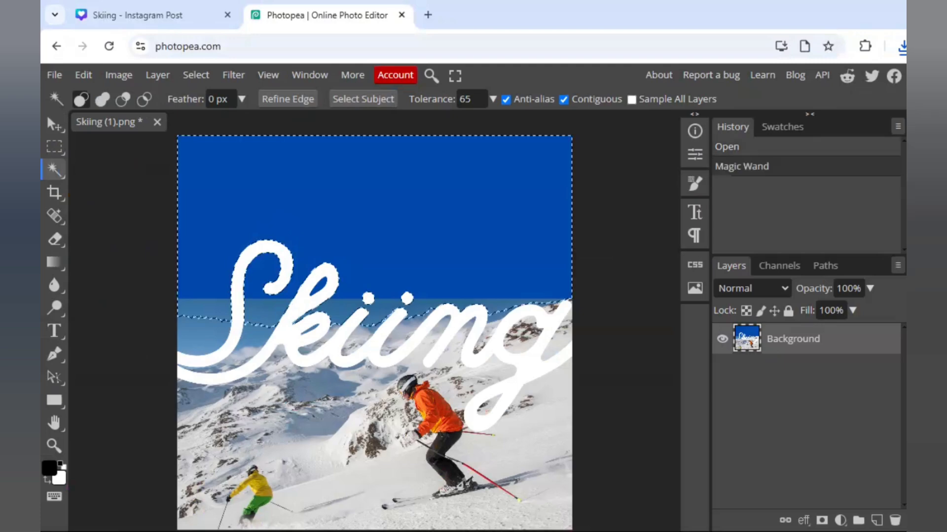
pyautogui.press('Delete')
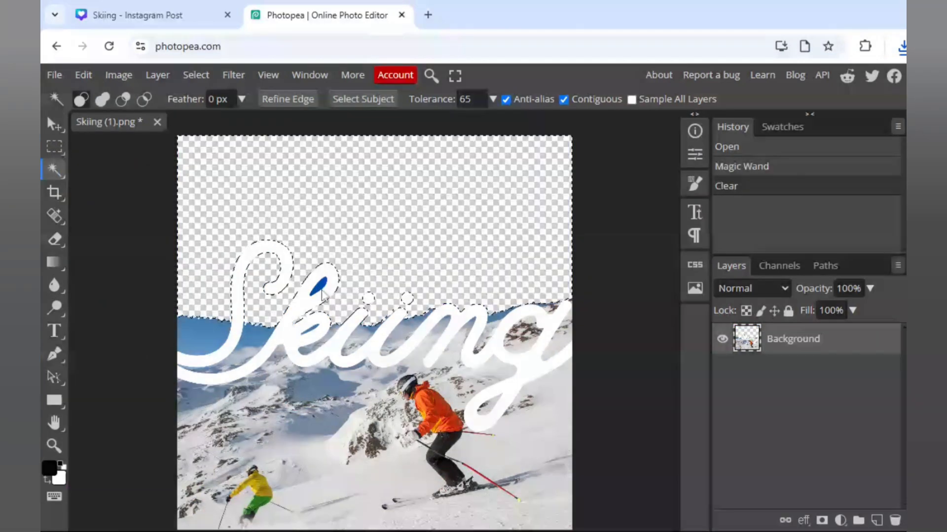
# Step: Clear the leftover background inside the k's loop, around the lower S and above its curved stroke with the Magic Wand
pyautogui.click(320, 286)
pyautogui.press('Delete')
pyautogui.click(205, 333)
pyautogui.press('Delete')
pyautogui.click(250, 341)
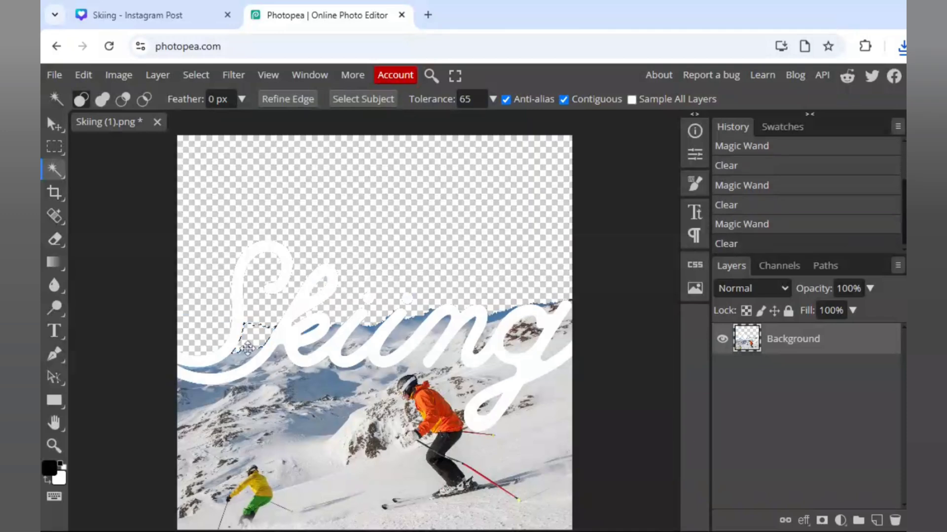
pyautogui.press('Delete')
pyautogui.click(213, 370)
pyautogui.press('Delete')
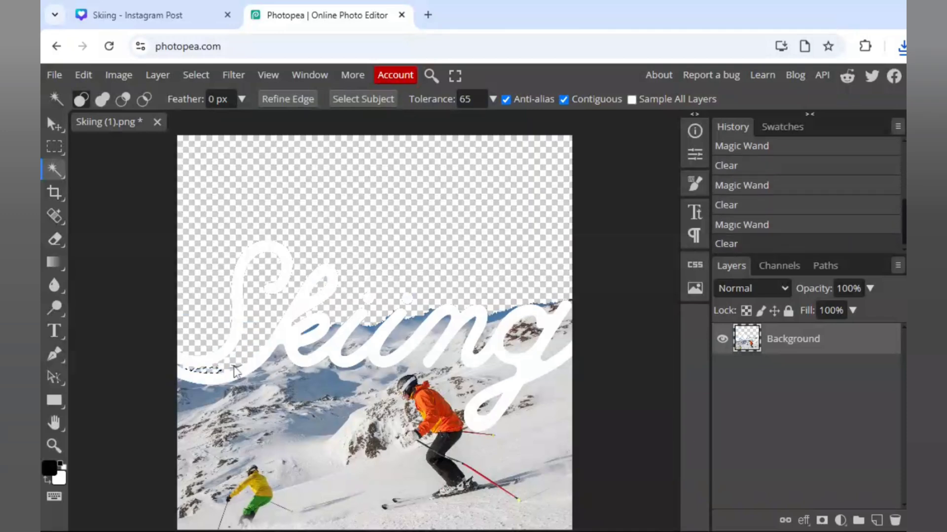
pyautogui.click(234, 370)
# Step: Clear the background patches inside the k and between the k and the two i's with the Magic Wand
pyautogui.click(311, 335)
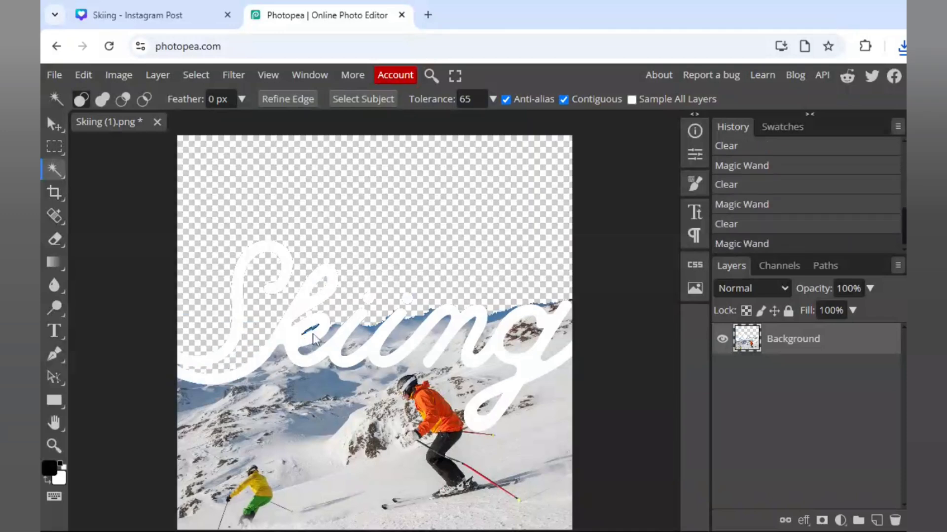
pyautogui.click(340, 323)
pyautogui.click(364, 340)
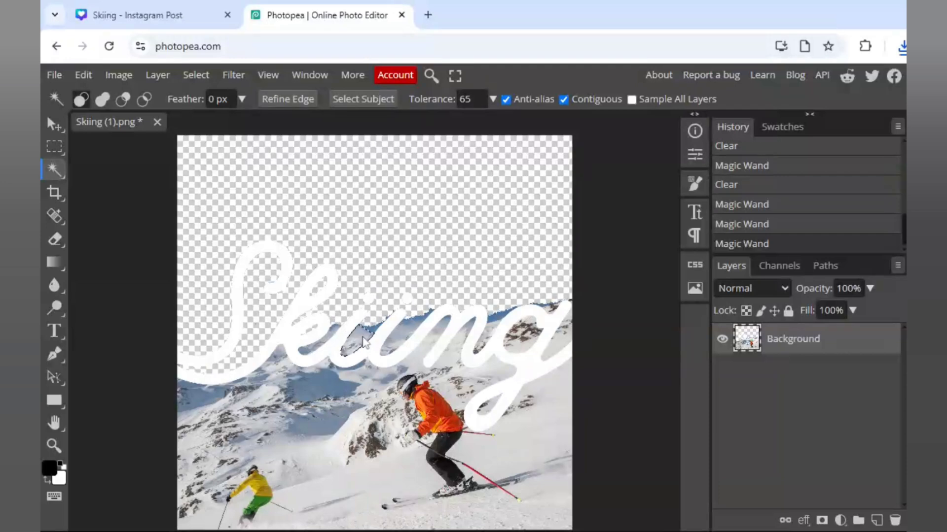
pyautogui.press('Delete')
pyautogui.click(345, 335)
pyautogui.press('Delete')
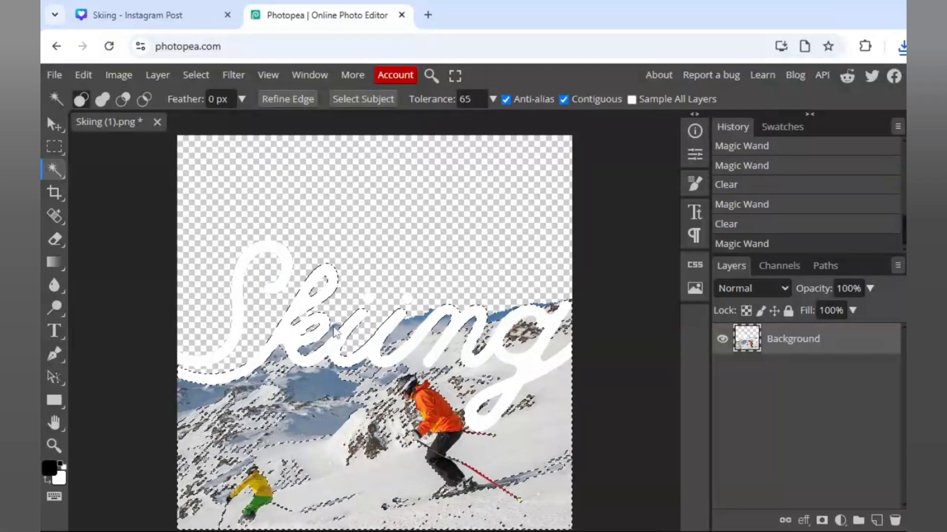
pyautogui.click(334, 337)
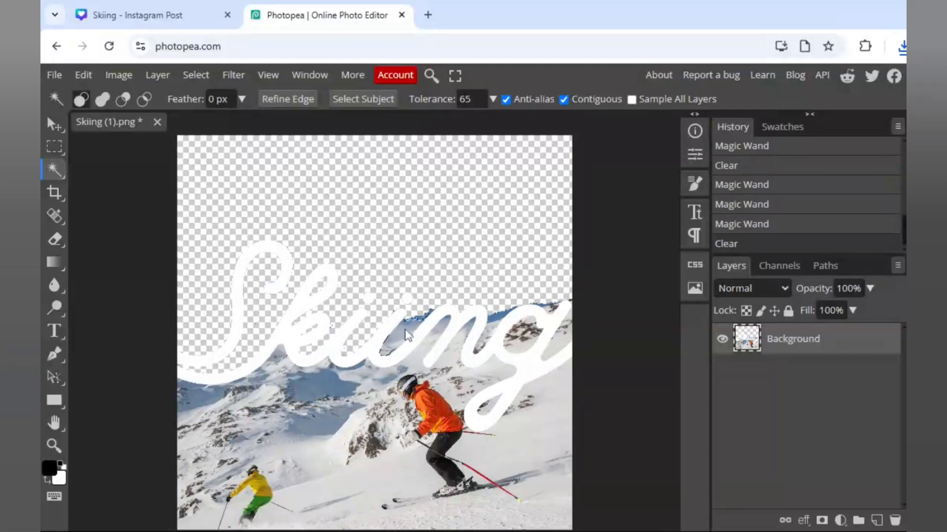
# Step: Clear the background between the second i and the n and the sky between n and g, and remove the selection
pyautogui.click(414, 327)
pyautogui.click(409, 328)
pyautogui.click(403, 330)
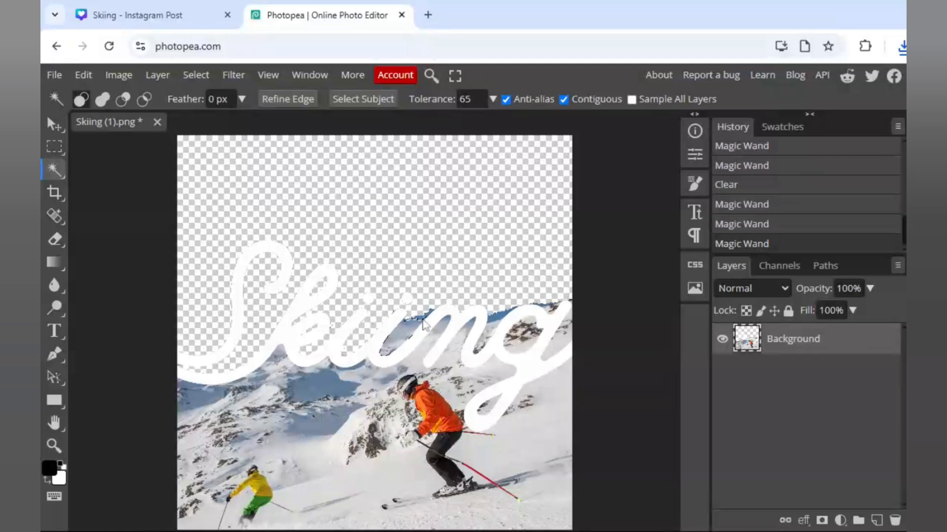
pyautogui.click(423, 322)
pyautogui.press('Delete')
pyautogui.click(408, 329)
pyautogui.press('Delete')
pyautogui.click(498, 328)
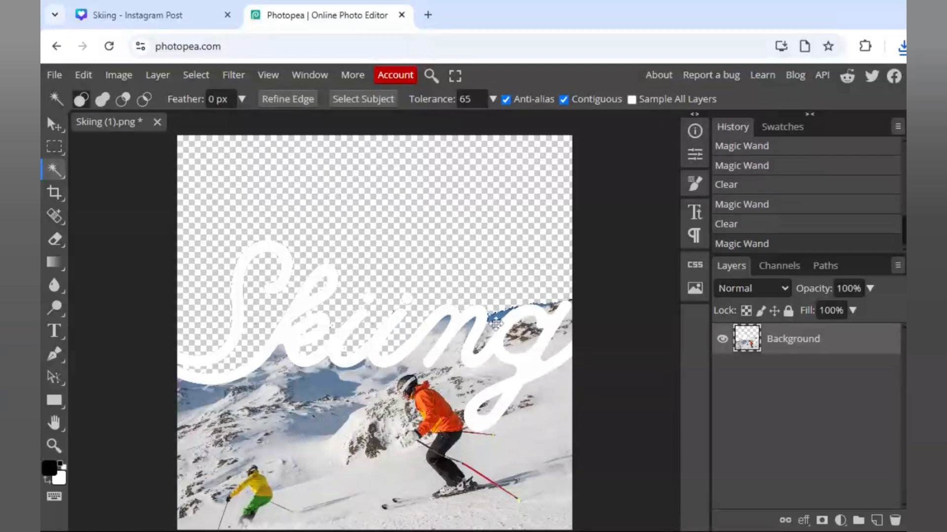
pyautogui.hotkey('ctrl', 'd')
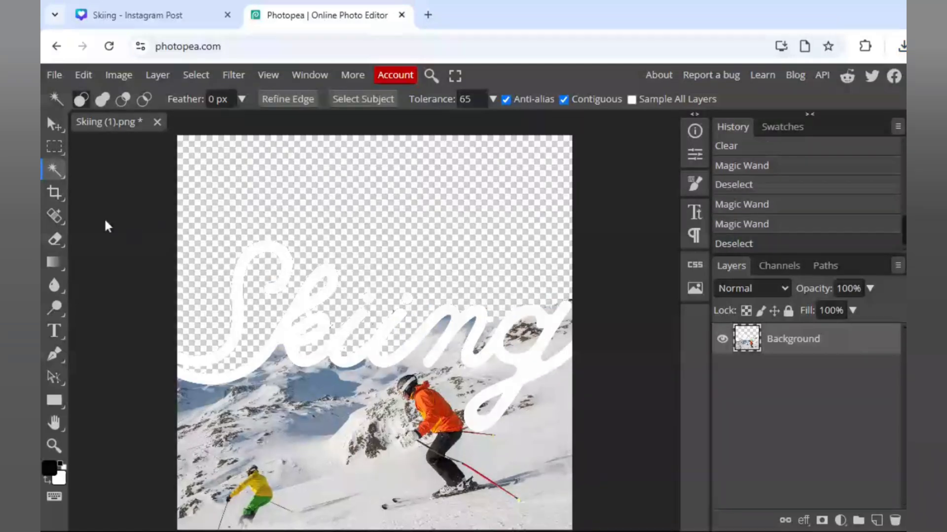
# Step: Select the mountain patches between n and g and around the g's upper edge with Quick Selection, and delete them
pyautogui.rightClick(55, 172)
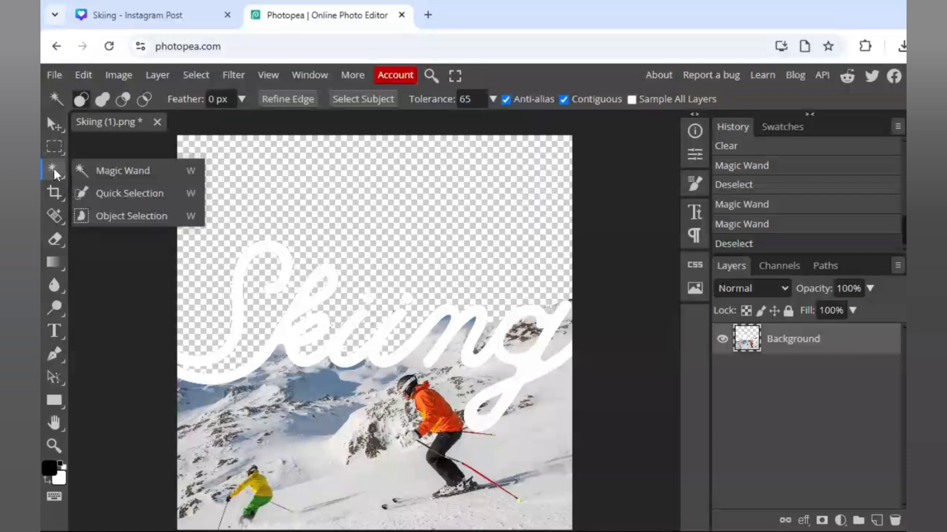
pyautogui.click(129, 193)
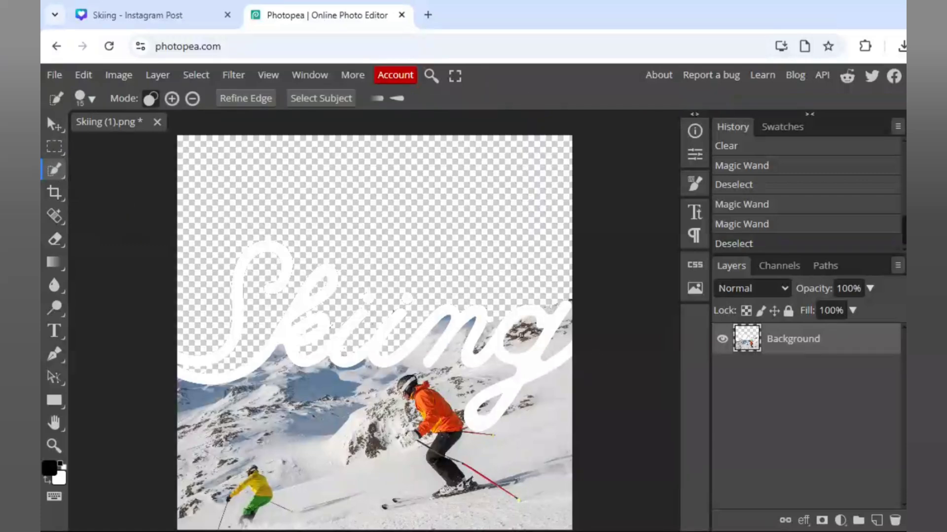
pyautogui.click(489, 332)
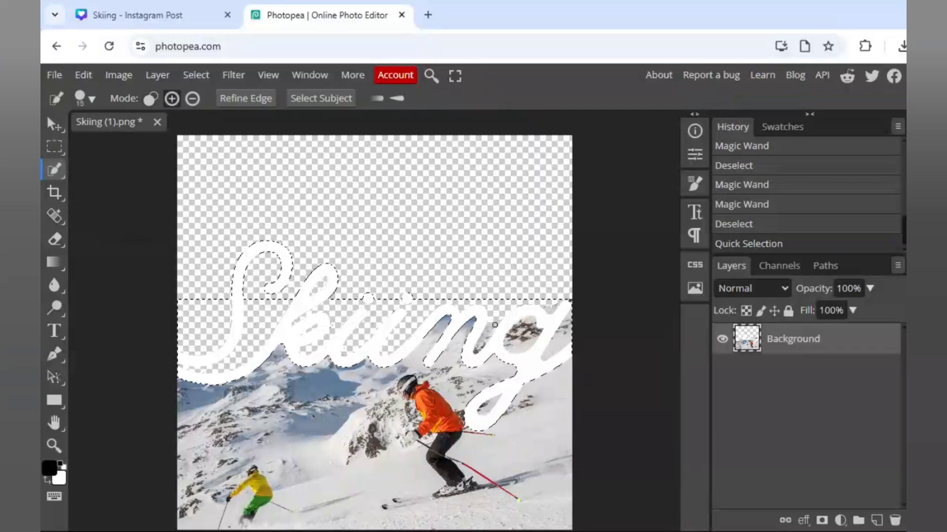
pyautogui.click(495, 325)
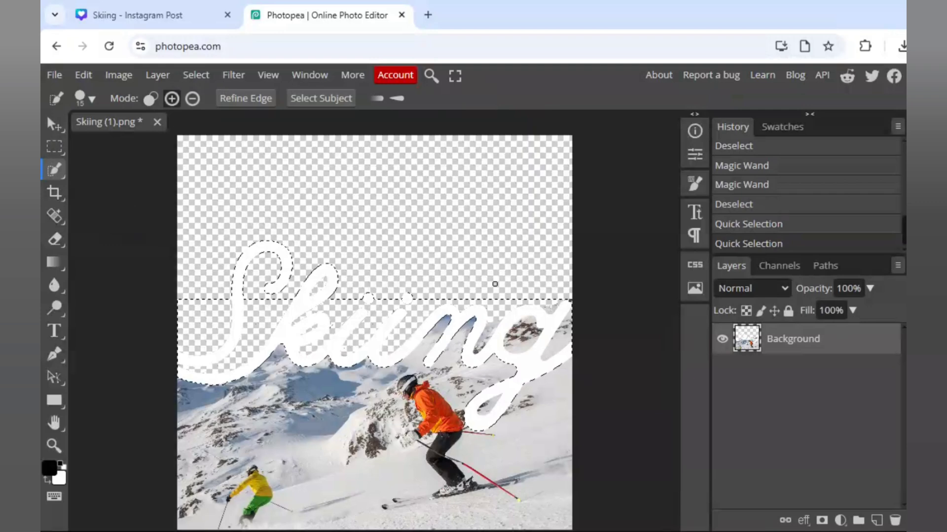
pyautogui.press('alt')
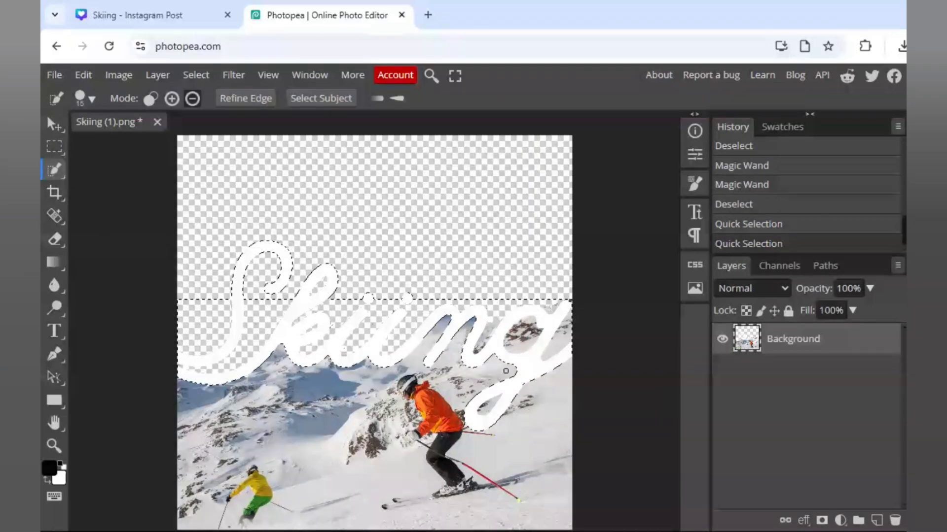
pyautogui.moveTo(496, 365)
pyautogui.mouseDown()
pyautogui.moveTo(545, 324)
pyautogui.moveTo(518, 337)
pyautogui.moveTo(502, 325)
pyautogui.moveTo(498, 351)
pyautogui.mouseUp()
pyautogui.press('alt')
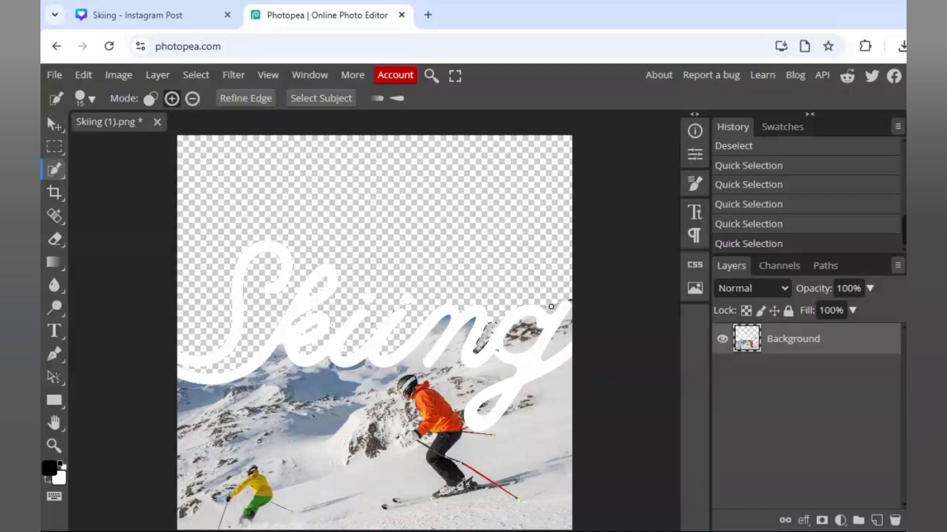
pyautogui.click(551, 308)
pyautogui.press('alt')
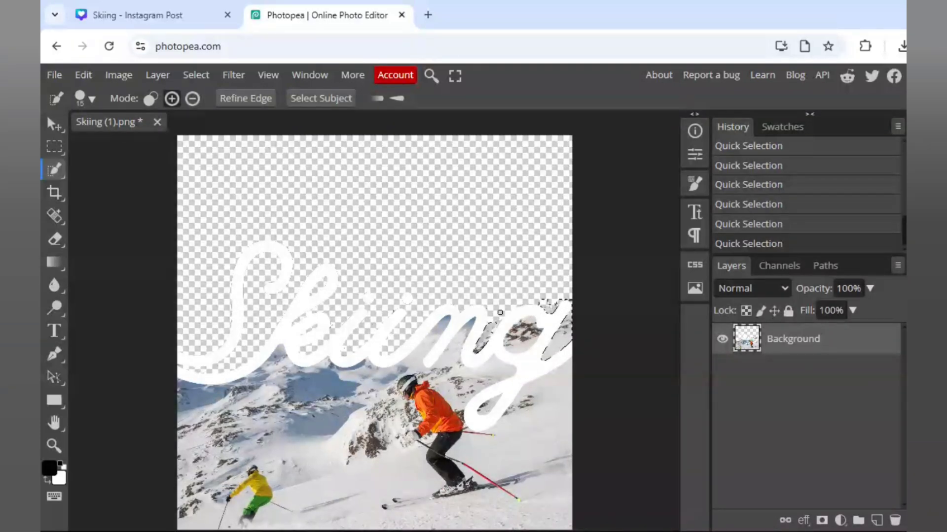
pyautogui.press('Delete')
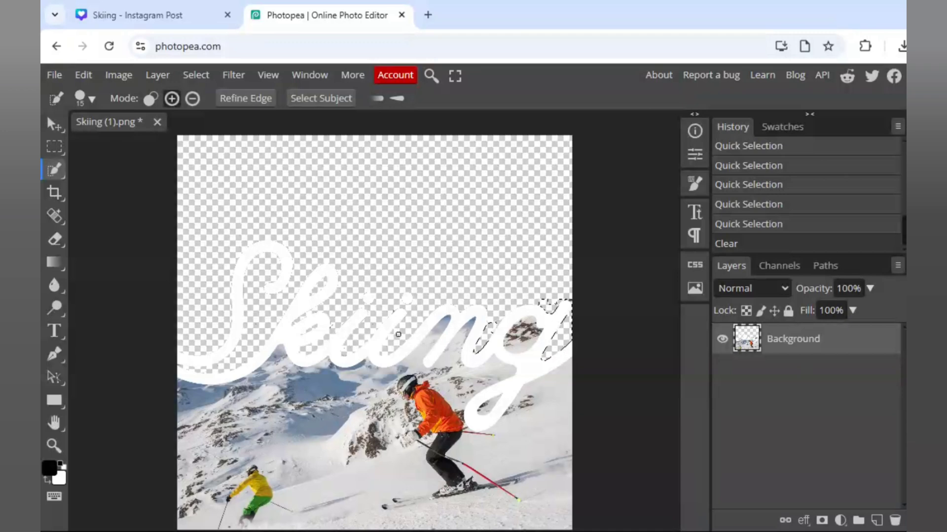
# Step: Export the cutout as a PNG named Skiing (1) at 1080 × 1080 px and 100% quality
pyautogui.click(54, 75)
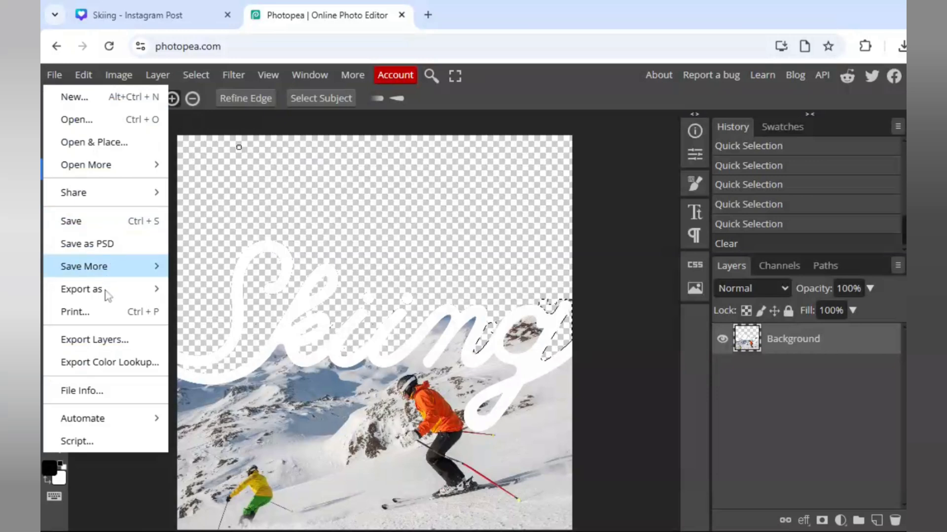
pyautogui.moveTo(107, 292)
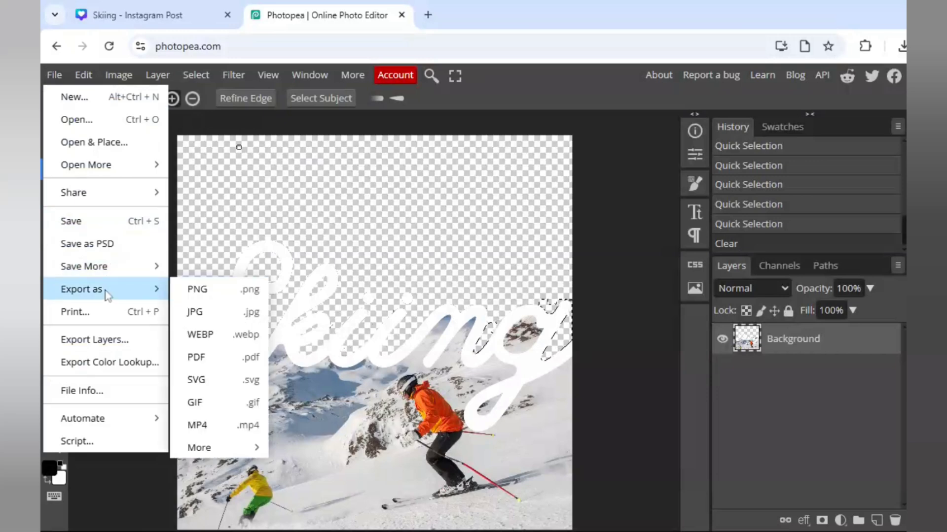
pyautogui.click(198, 289)
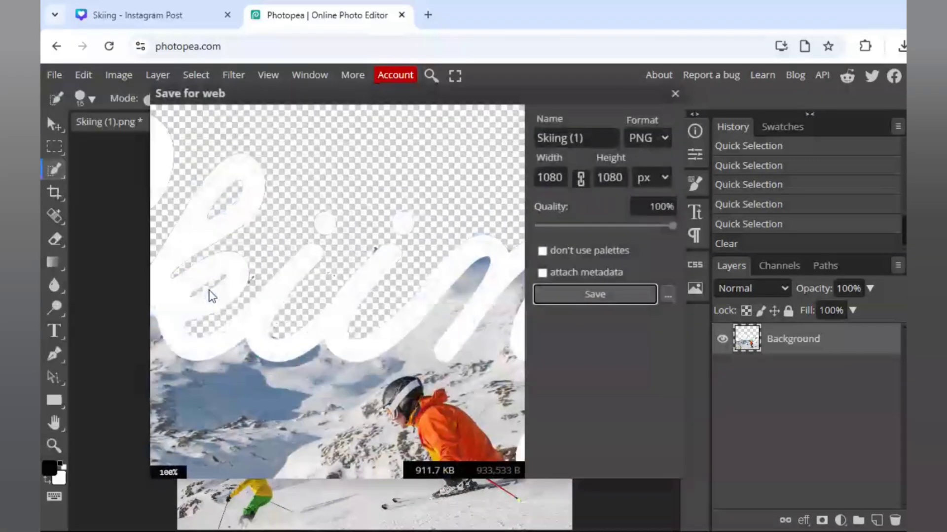
pyautogui.click(637, 299)
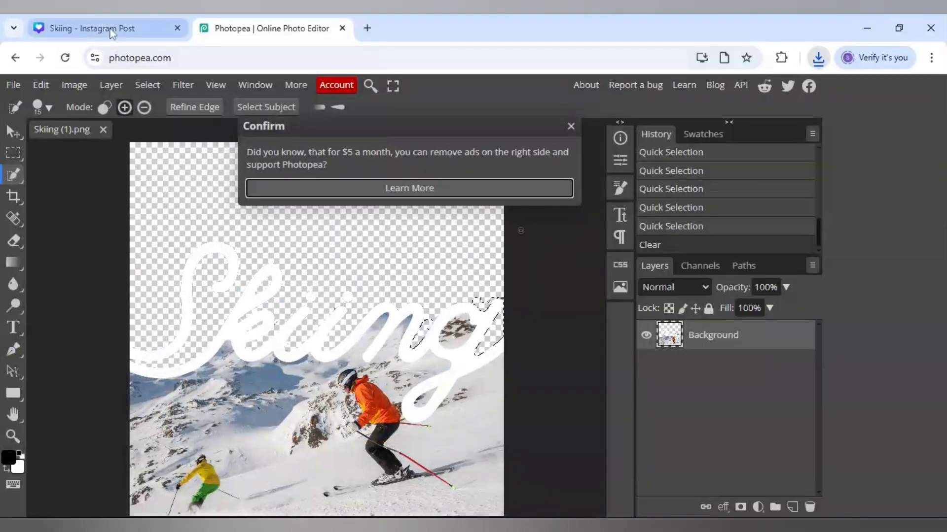
# Step: Switch to the Canva design, add a second page and place the exported Skiing (1) cutout on it
pyautogui.click(129, 15)
pyautogui.scroll(-2, 390, 339)
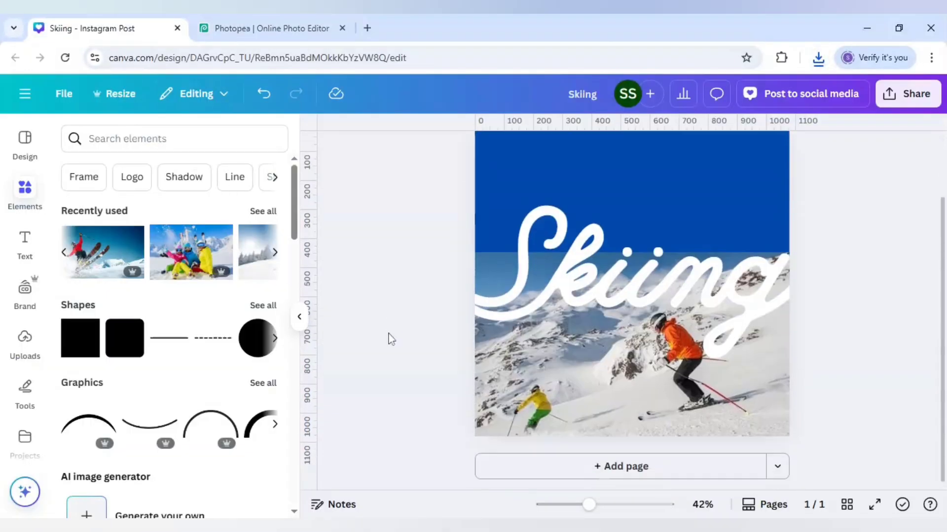
pyautogui.click(532, 461)
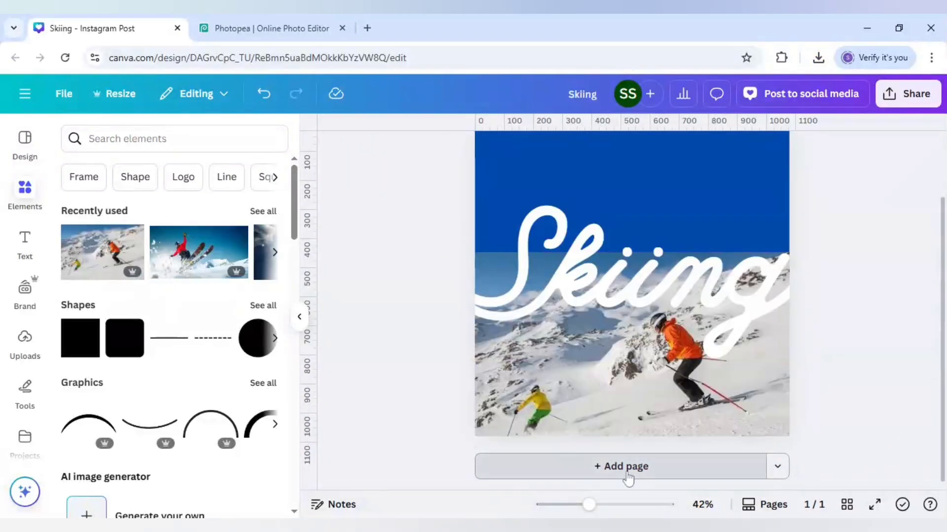
pyautogui.click(626, 473)
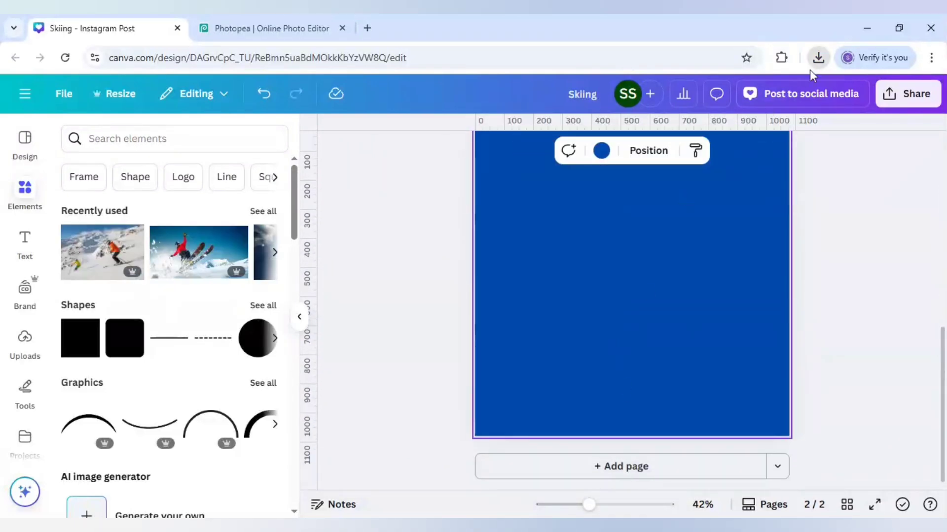
pyautogui.click(416, 270)
pyautogui.hotkey('ctrl', 'v')
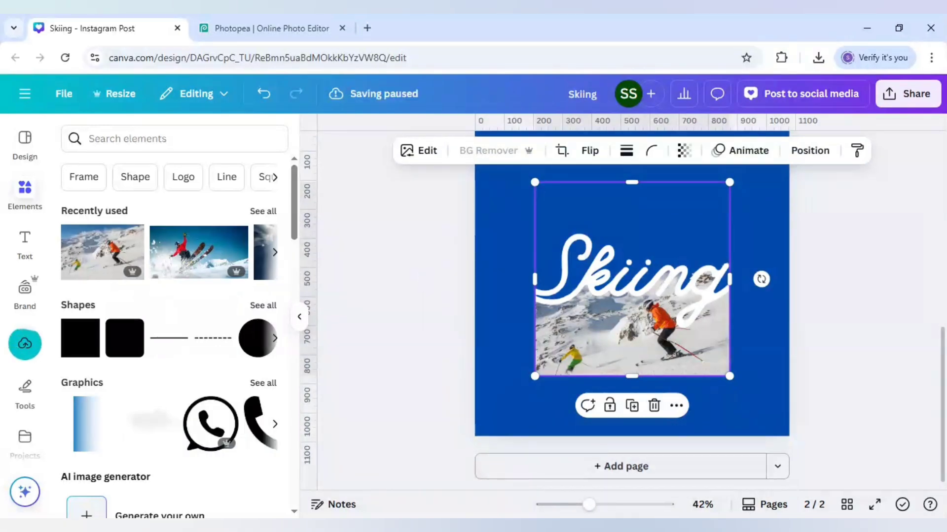
# Step: Align the cutout to page 2's upper-left corner and enlarge it to fill the whole page
pyautogui.scroll(2, 419, 272)
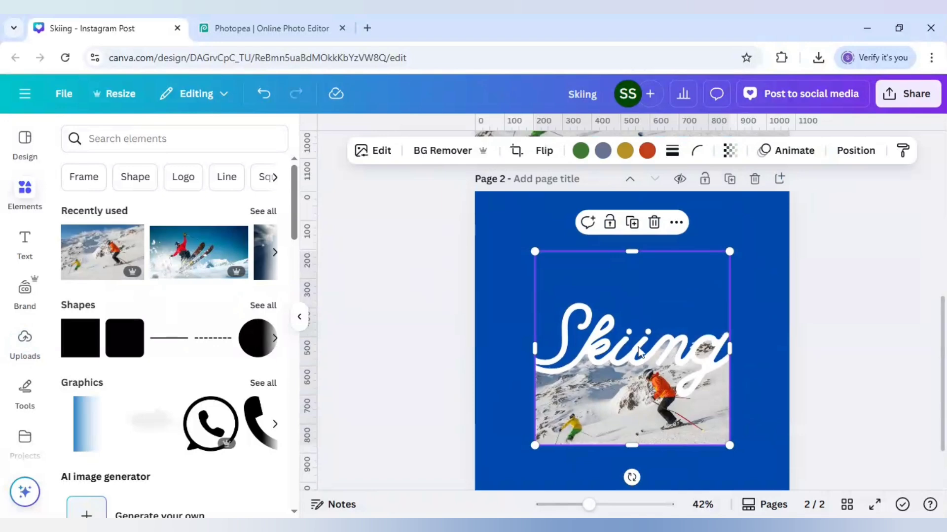
pyautogui.moveTo(639, 351); pyautogui.dragTo(576, 286)
pyautogui.scroll(-2, 665, 338)
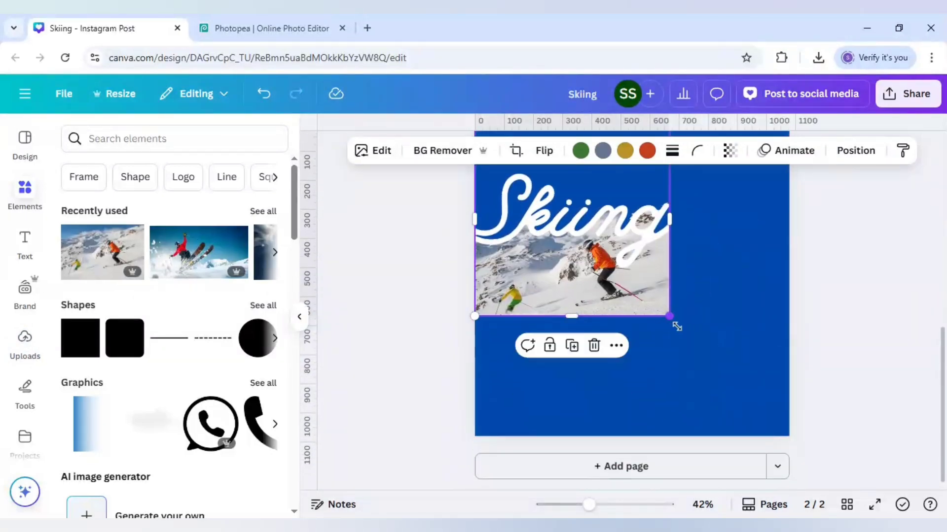
pyautogui.moveTo(676, 326); pyautogui.dragTo(790, 437)
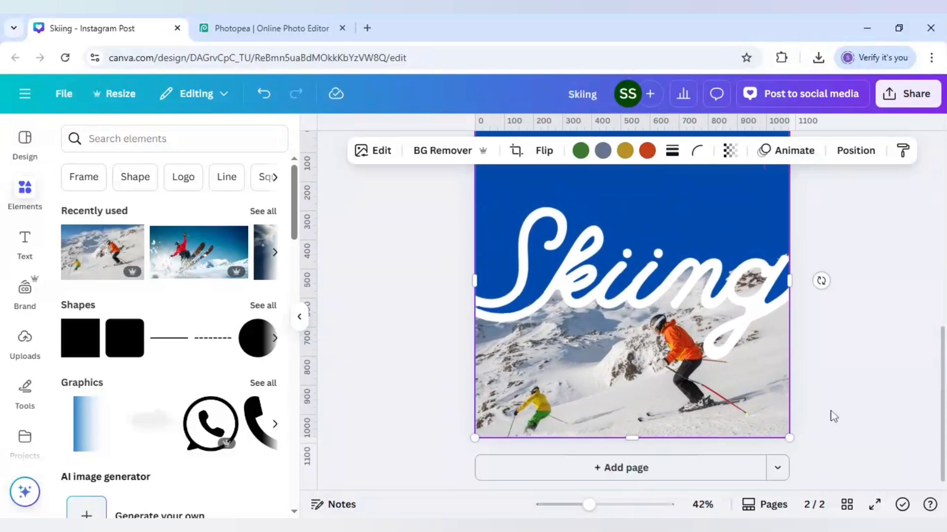
# Step: Crop the empty area off the cutout's top edge and remove page 2's blue background
pyautogui.scroll(2, 676, 255)
pyautogui.moveTo(631, 191); pyautogui.dragTo(642, 271)
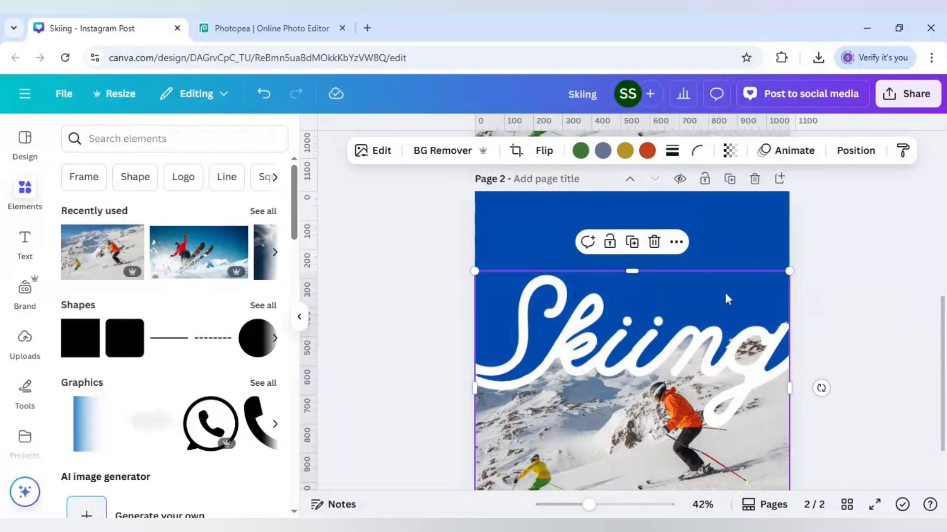
pyautogui.click(733, 245)
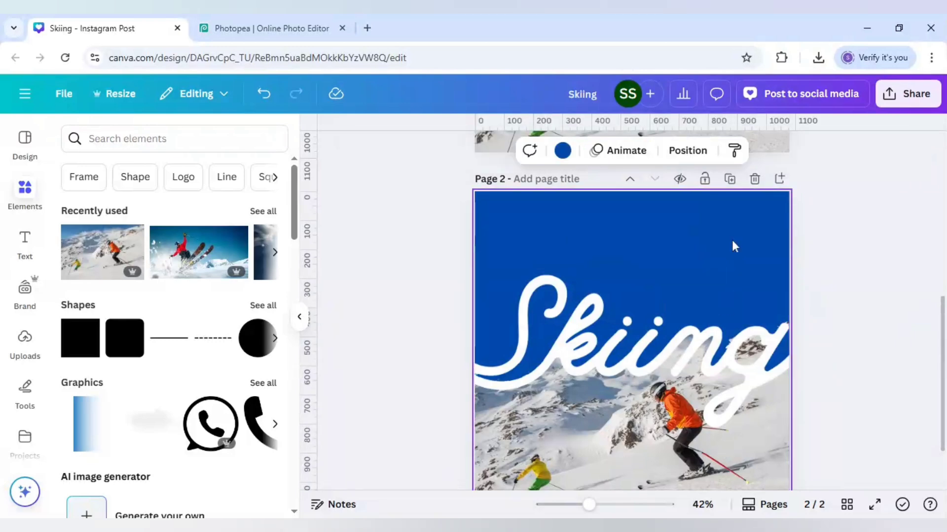
pyautogui.press('Delete')
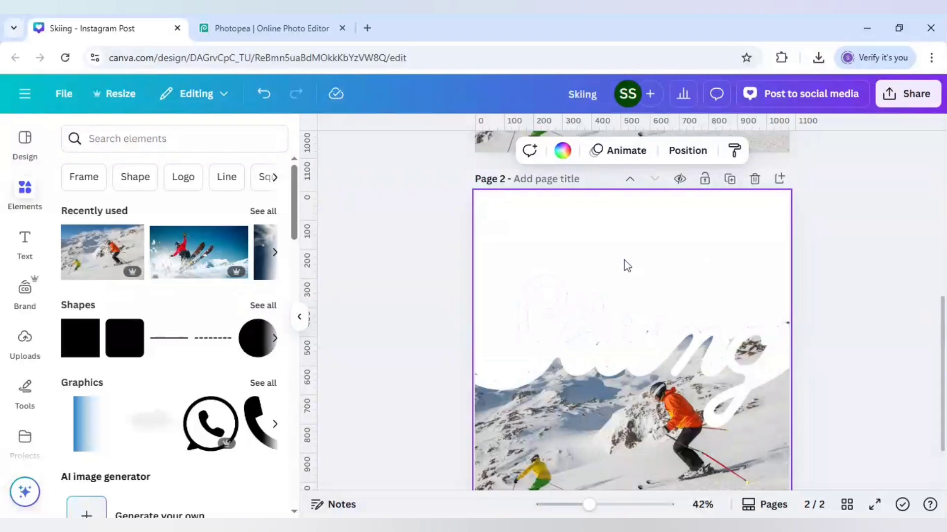
# Step: Search the elements for skiing photos and add the one of a skier on a dark slope beneath clouds
pyautogui.click(90, 138)
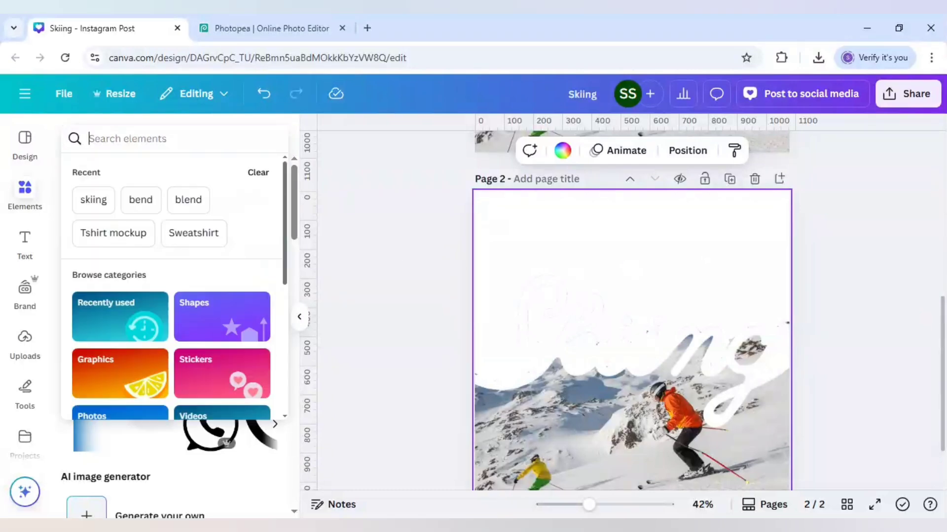
pyautogui.write('skiing')
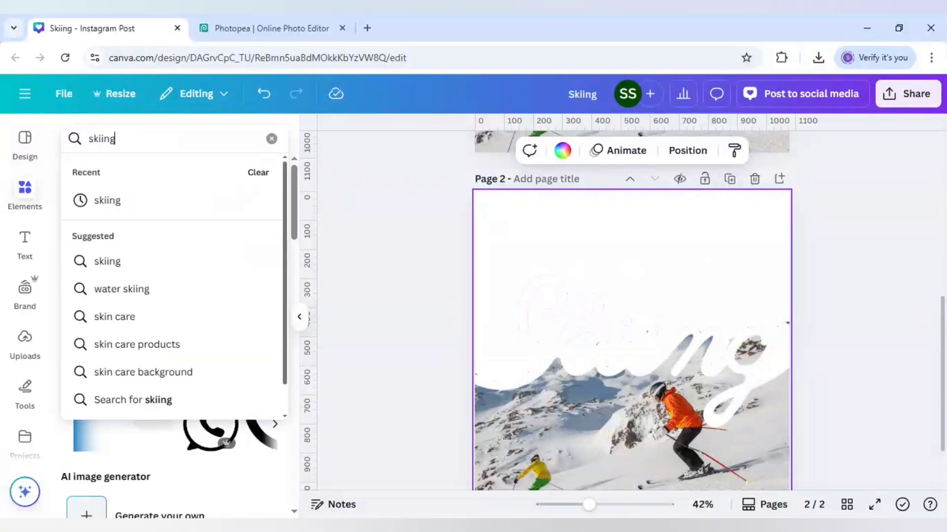
pyautogui.press('Return')
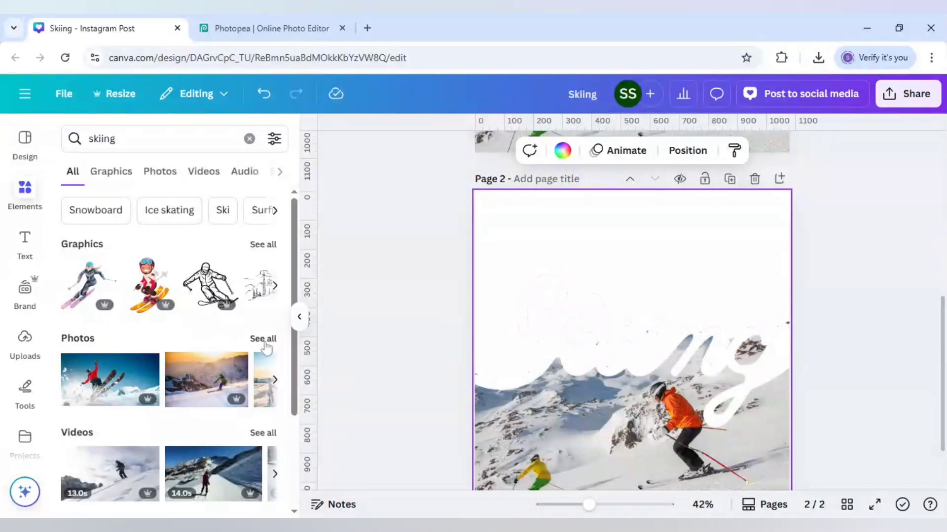
pyautogui.click(264, 342)
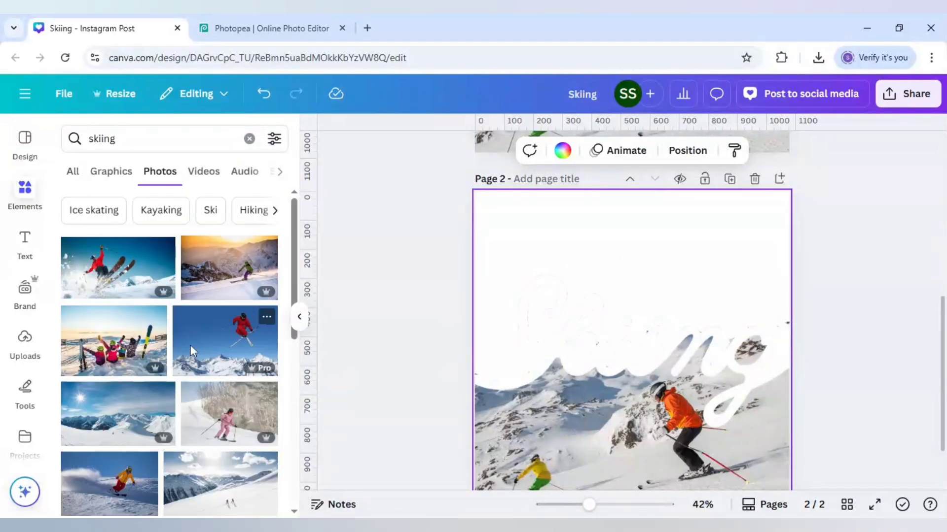
pyautogui.scroll(-5, 190, 348)
pyautogui.scroll(-5, 191, 351)
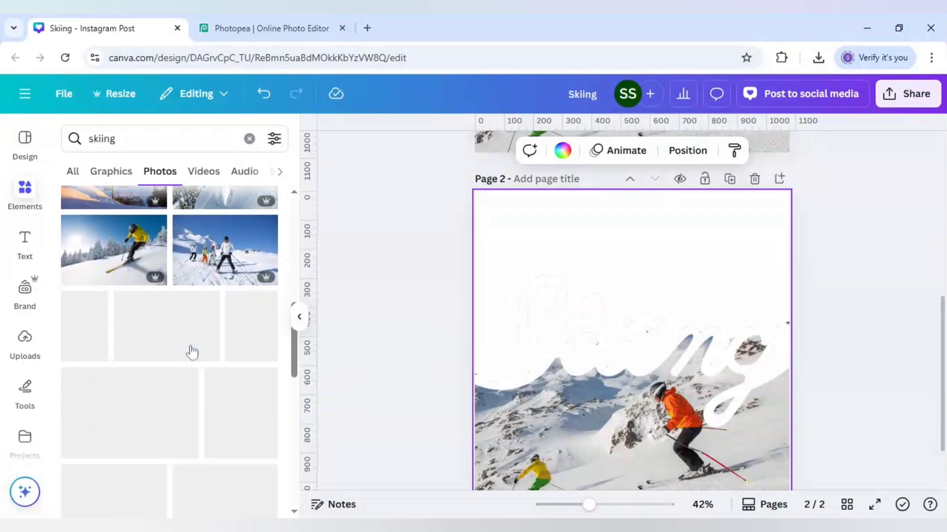
pyautogui.scroll(-8, 191, 353)
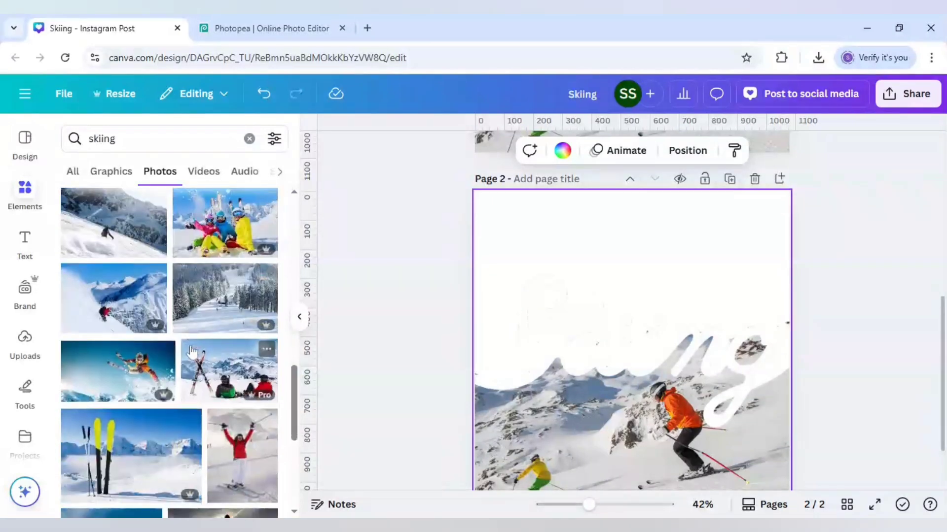
pyautogui.scroll(-10, 191, 352)
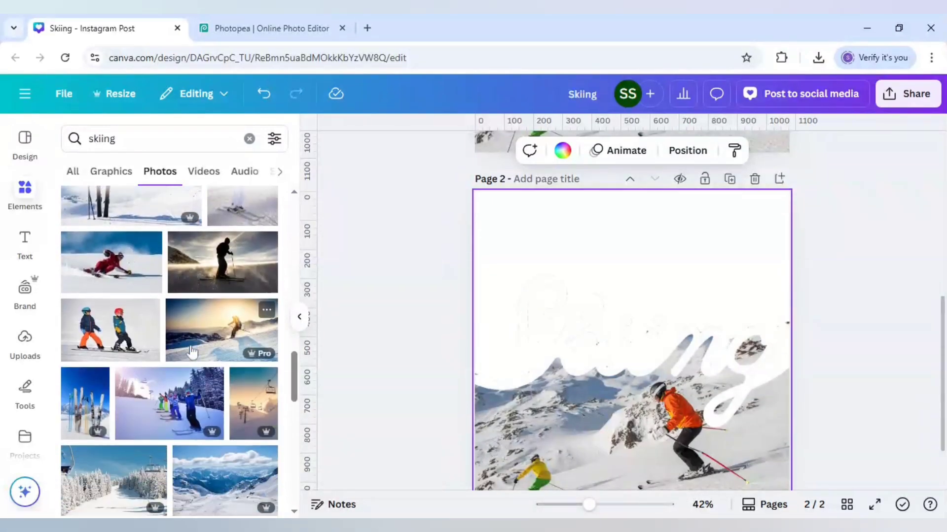
pyautogui.scroll(-5, 192, 353)
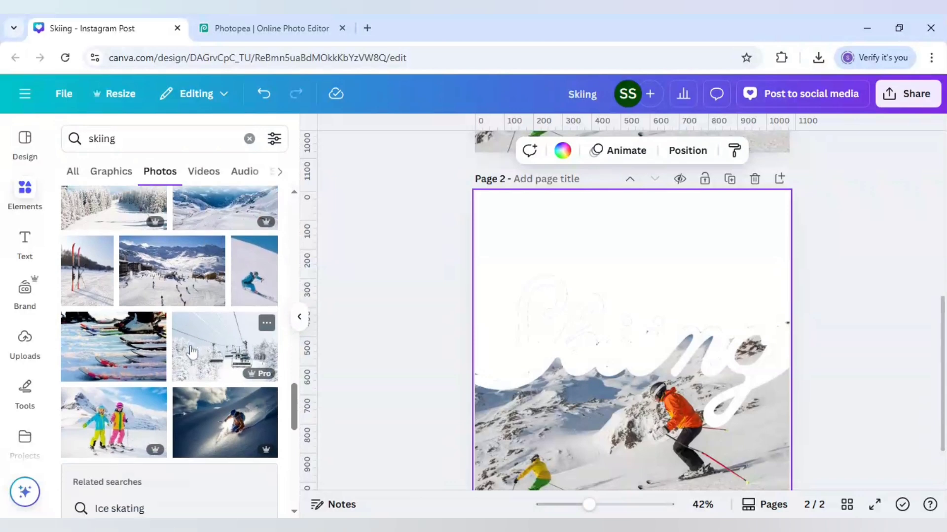
pyautogui.click(225, 364)
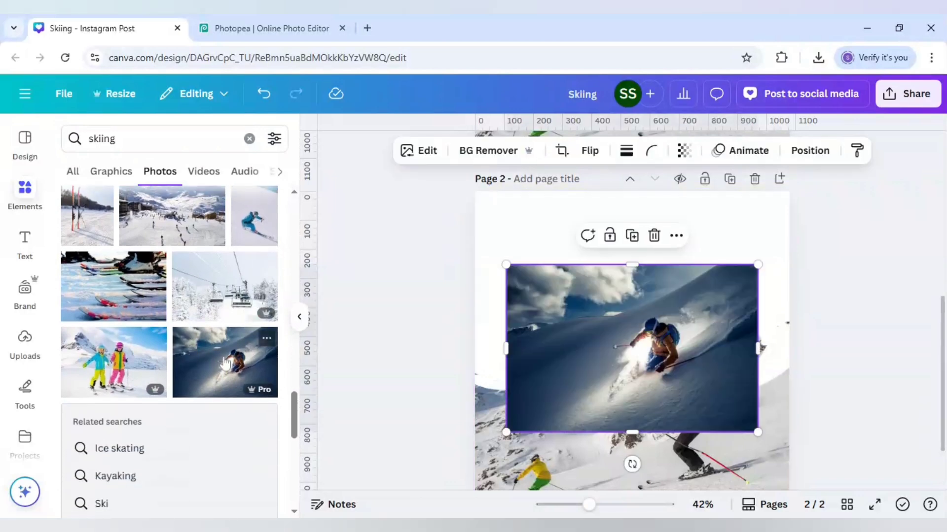
# Step: Enlarge and position the dark slope photo so it covers the full width of page 2's upper part
pyautogui.moveTo(603, 342); pyautogui.dragTo(586, 309)
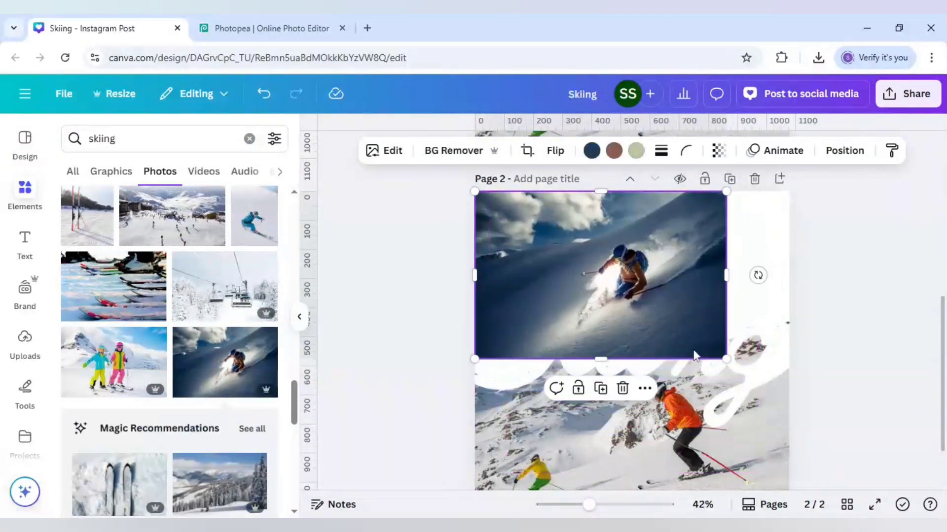
pyautogui.moveTo(744, 371); pyautogui.dragTo(797, 407)
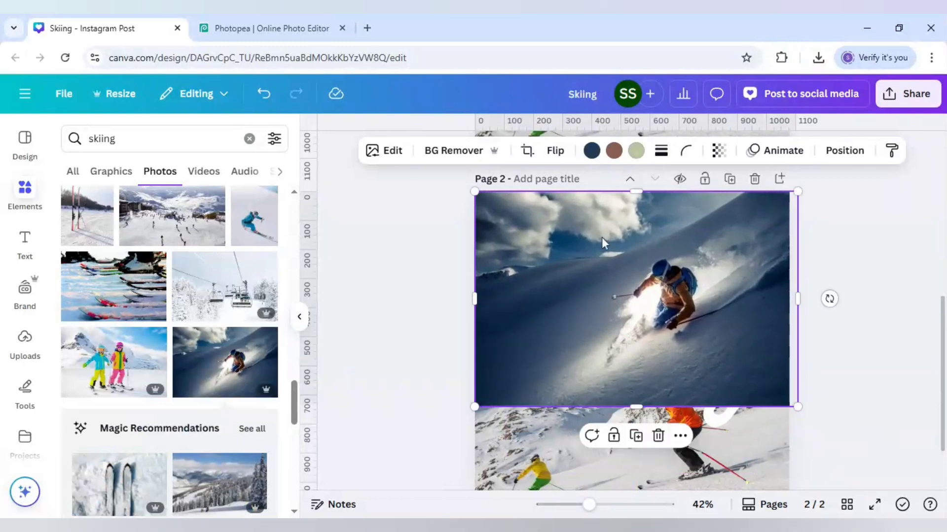
pyautogui.moveTo(601, 238); pyautogui.dragTo(611, 254)
pyautogui.moveTo(471, 389); pyautogui.dragTo(458, 397)
pyautogui.moveTo(639, 326); pyautogui.dragTo(645, 305)
pyautogui.moveTo(464, 377); pyautogui.dragTo(429, 400)
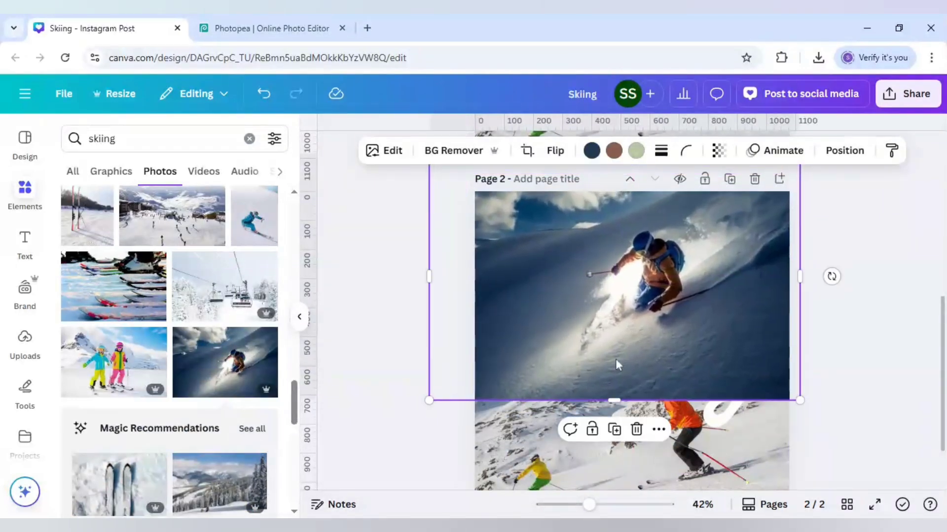
# Step: Send the dark slope photo to the back, behind the lettering cutout
pyautogui.rightClick(694, 276)
pyautogui.moveTo(747, 250)
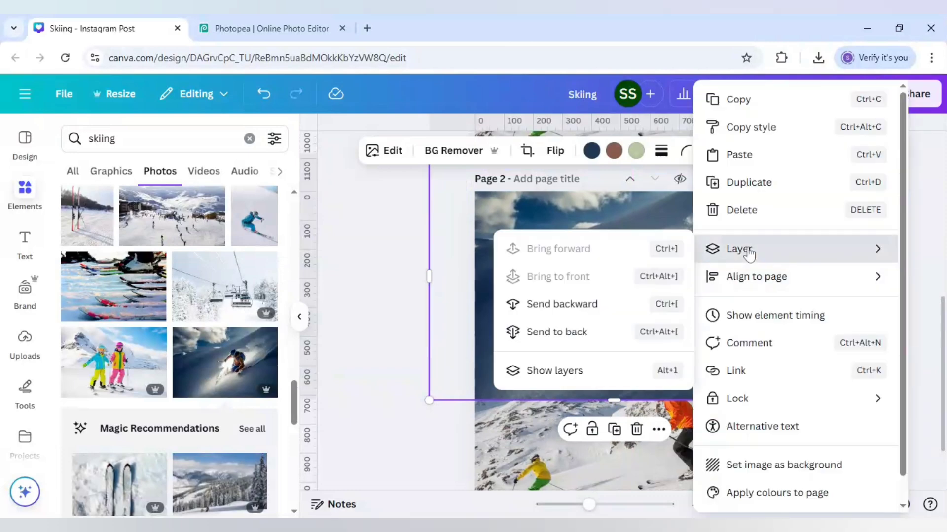
pyautogui.click(593, 333)
pyautogui.click(383, 311)
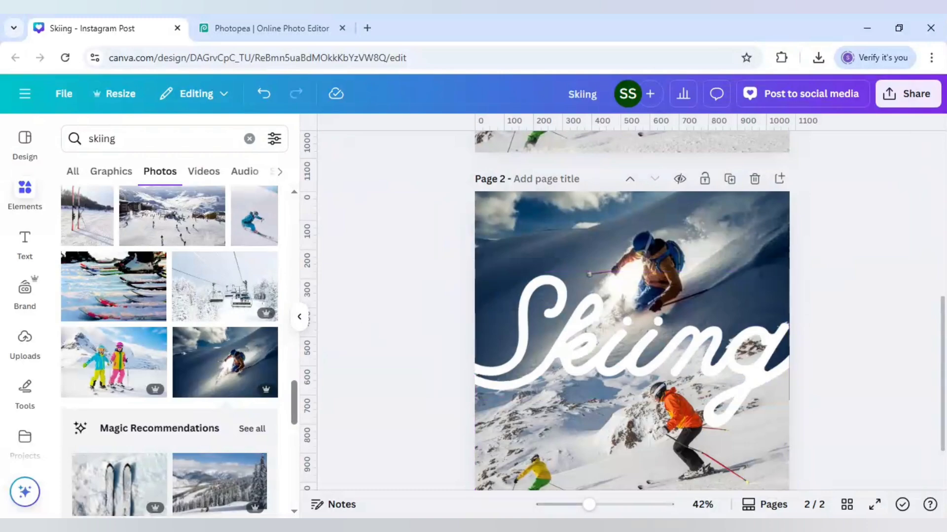
# Step: Copy the Skiing text and the curved stroke extending its S from page 1 onto page 2
pyautogui.scroll(5, 359, 327)
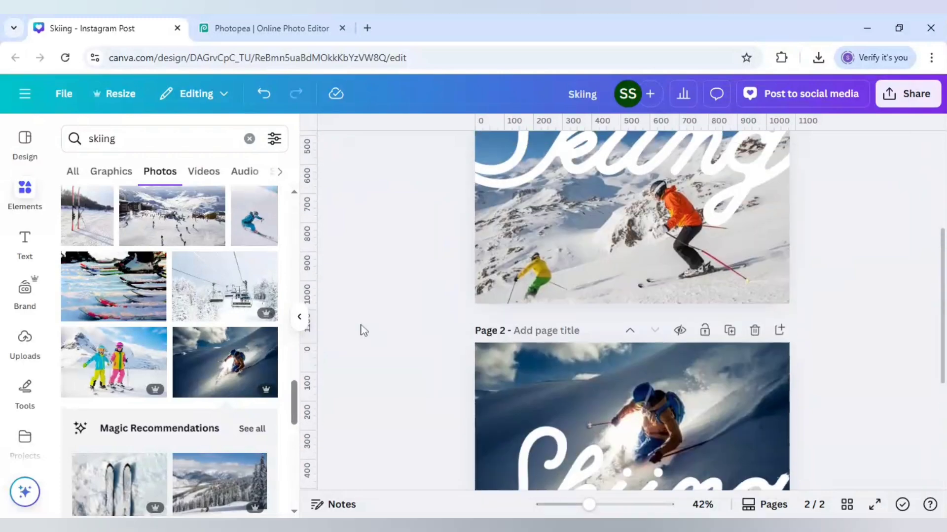
pyautogui.click(528, 309)
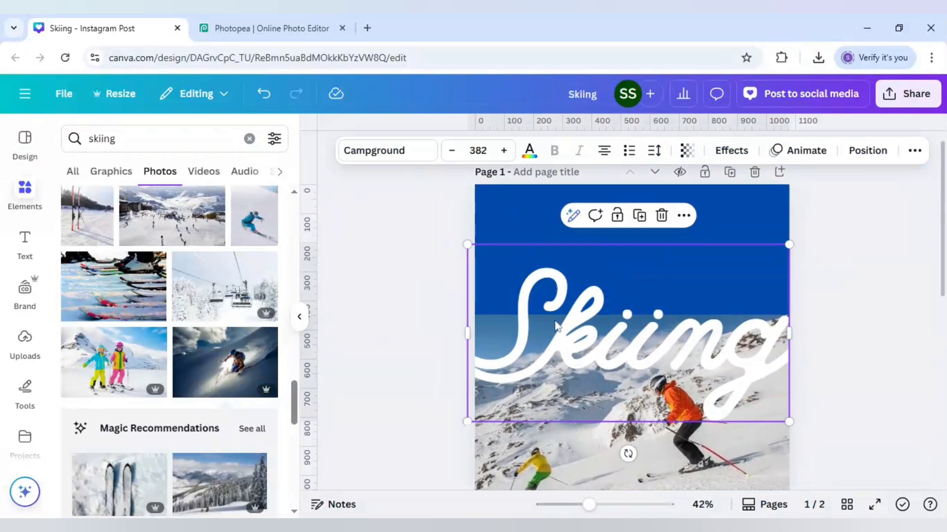
pyautogui.keyDown('shift'); pyautogui.click(527, 374); pyautogui.keyUp('shift')
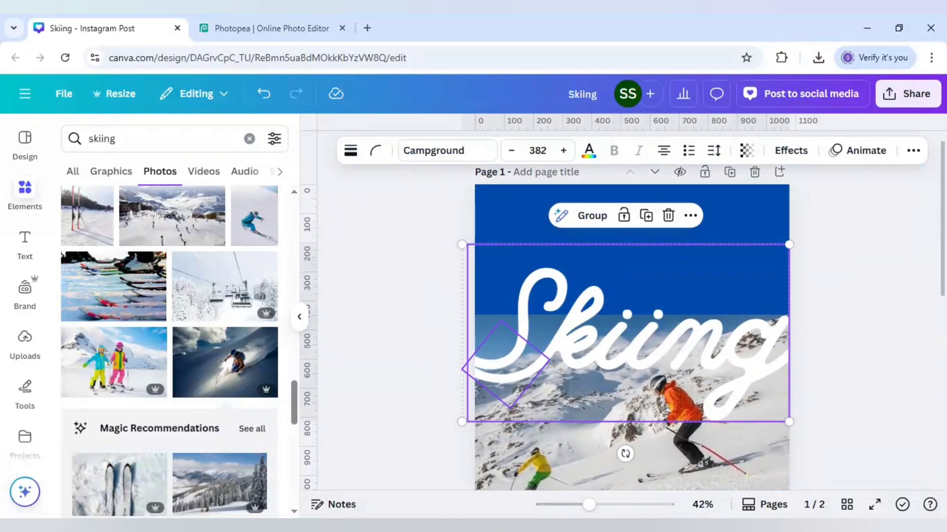
pyautogui.click(434, 338)
pyautogui.scroll(-5, 433, 339)
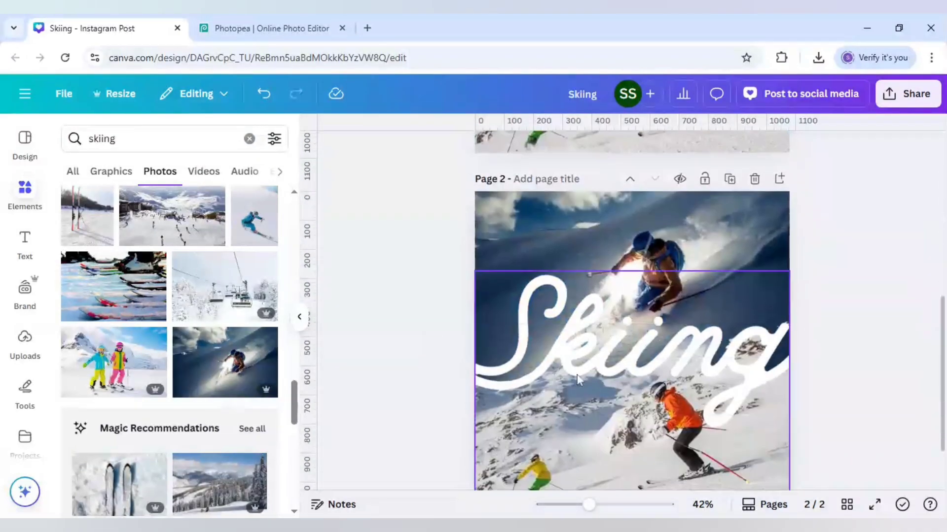
pyautogui.click(578, 380)
pyautogui.click(585, 375)
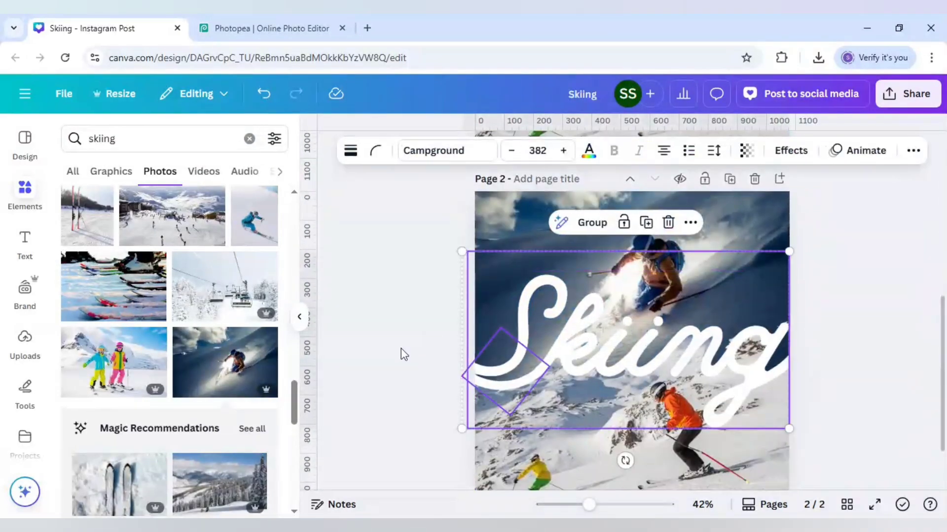
# Step: Apply the Lift effect with intensity 100 to page 2's Skiing text
pyautogui.click(672, 358)
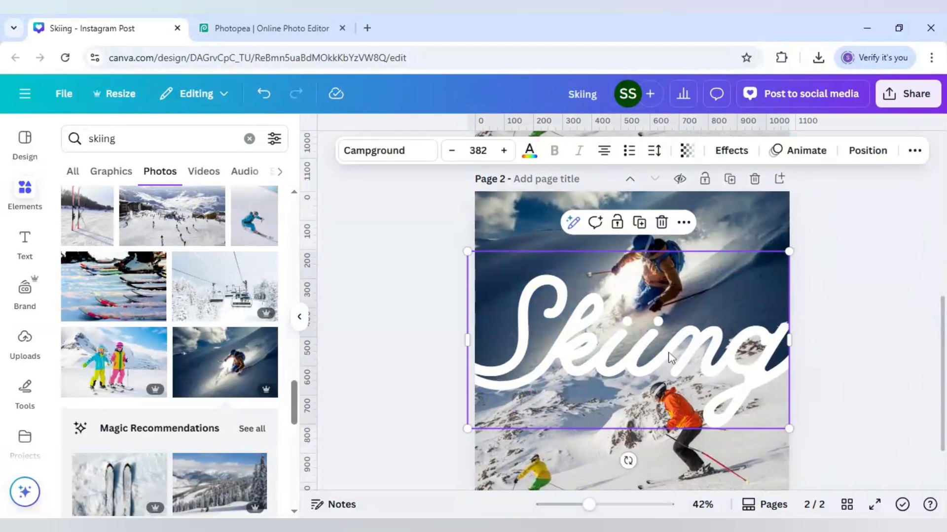
pyautogui.click(730, 150)
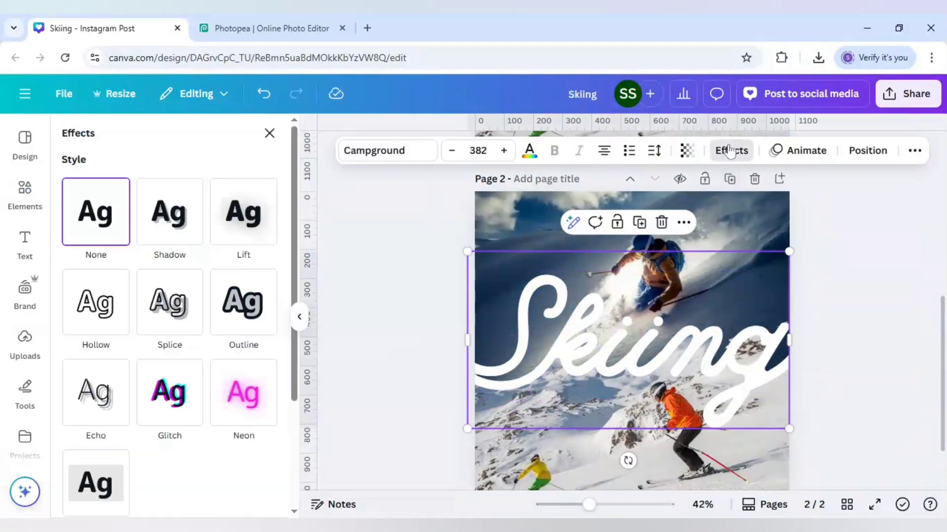
pyautogui.click(243, 212)
pyautogui.moveTo(126, 304); pyautogui.dragTo(233, 322)
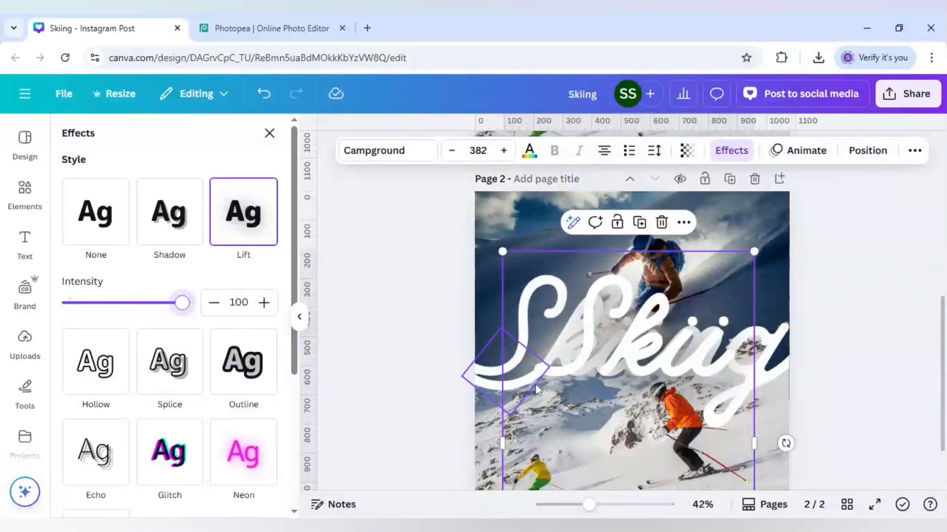
# Step: Widen the Skiing text box to fit the whole word and move it back over the cutout lettering
pyautogui.moveTo(503, 443); pyautogui.dragTo(402, 446)
pyautogui.moveTo(657, 393); pyautogui.dragTo(680, 395)
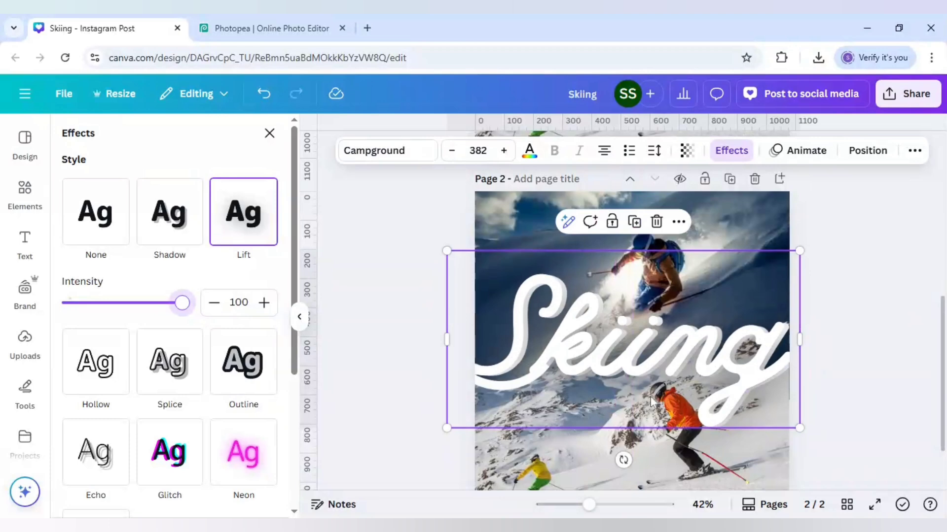
pyautogui.click(546, 240)
pyautogui.click(582, 338)
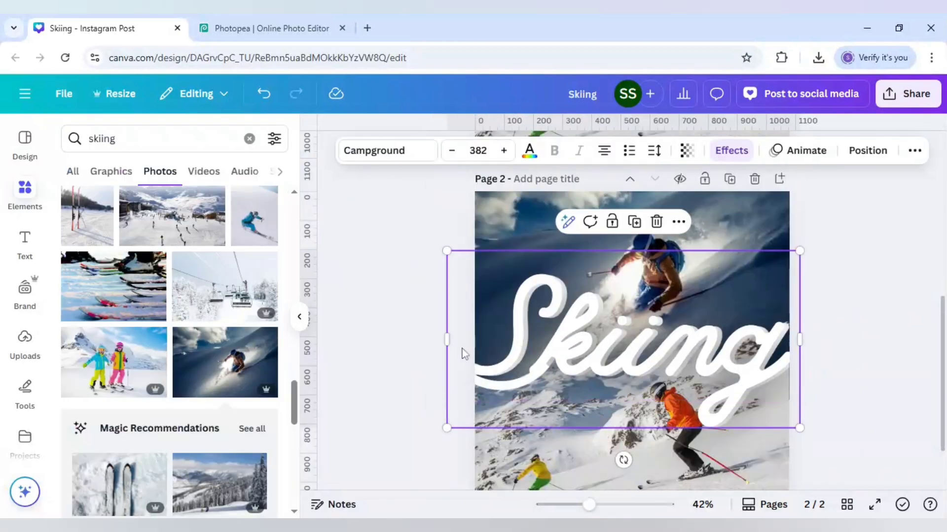
# Step: Nudge the Skiing text to the right until it lines up exactly with the cutout lettering
pyautogui.press('Right')
pyautogui.press('Right')
pyautogui.press('Right')
pyautogui.press('Right')
pyautogui.press('Right')
pyautogui.press('Right')
pyautogui.press('Right')
pyautogui.press('Right')
pyautogui.press('Right')
pyautogui.press('Right')
pyautogui.press('Right')
pyautogui.press('Right')
pyautogui.press('Right')
pyautogui.press('Right')
pyautogui.press('Right')
pyautogui.press('Right')
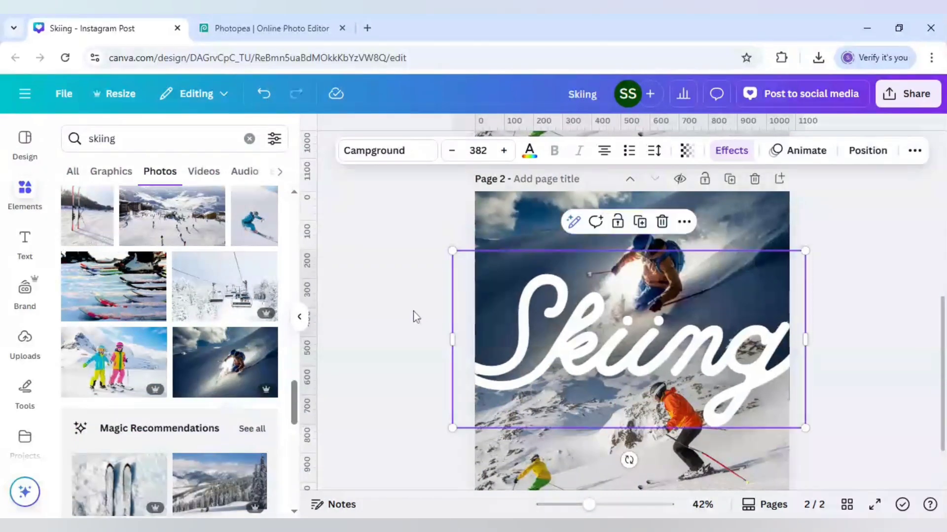
# Step: Duplicate page 2's lifted Skiing text and place the copy exactly over the original
pyautogui.press('Right')
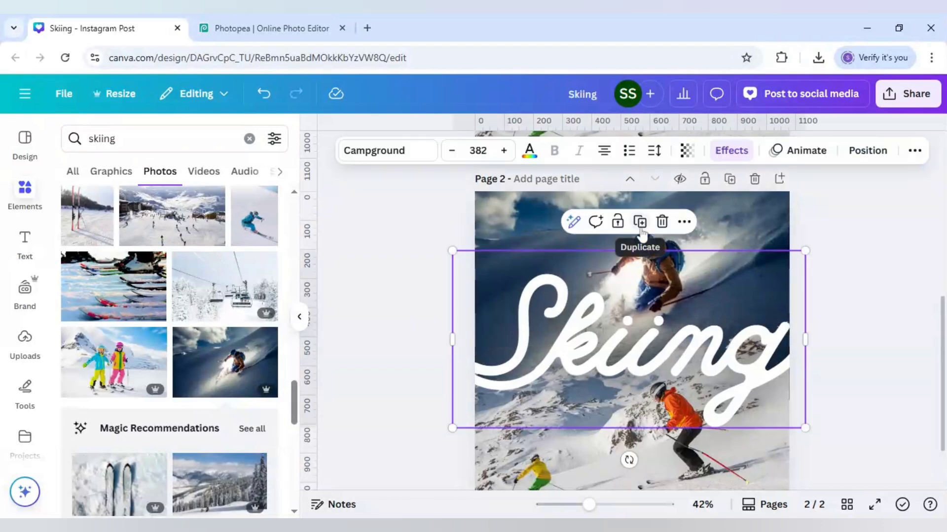
pyautogui.click(640, 222)
pyautogui.moveTo(647, 340); pyautogui.dragTo(649, 337)
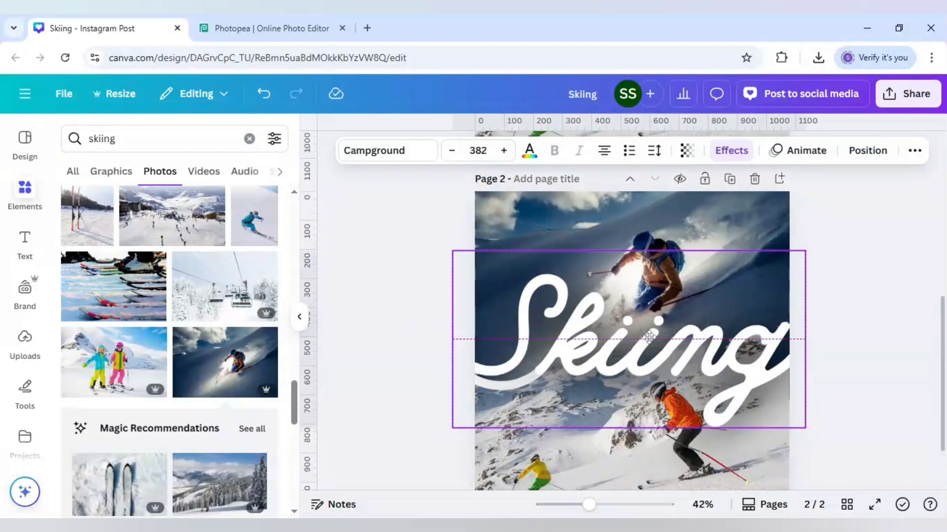
pyautogui.click(412, 329)
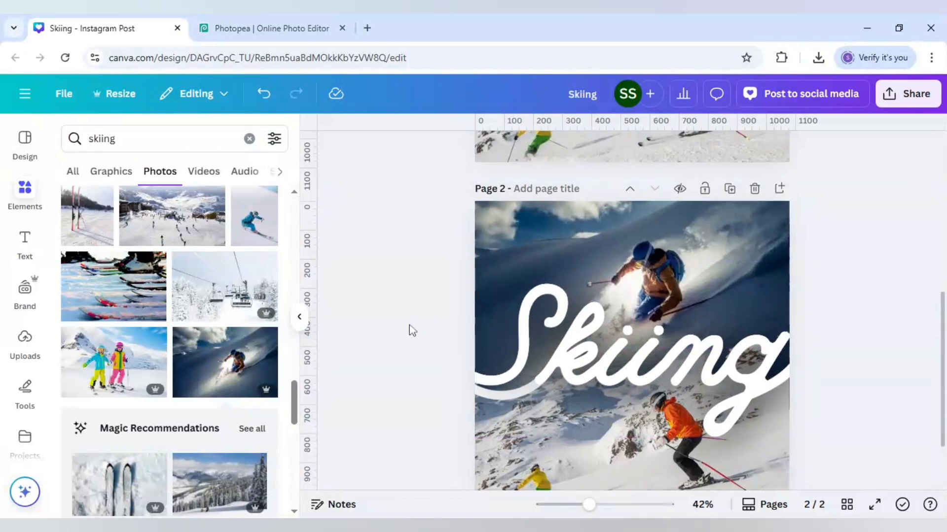
# Step: Paste another copy of page 1's curved S stroke onto page 2 and align it with the lower tail of the S
pyautogui.scroll(4, 412, 330)
pyautogui.click(512, 231)
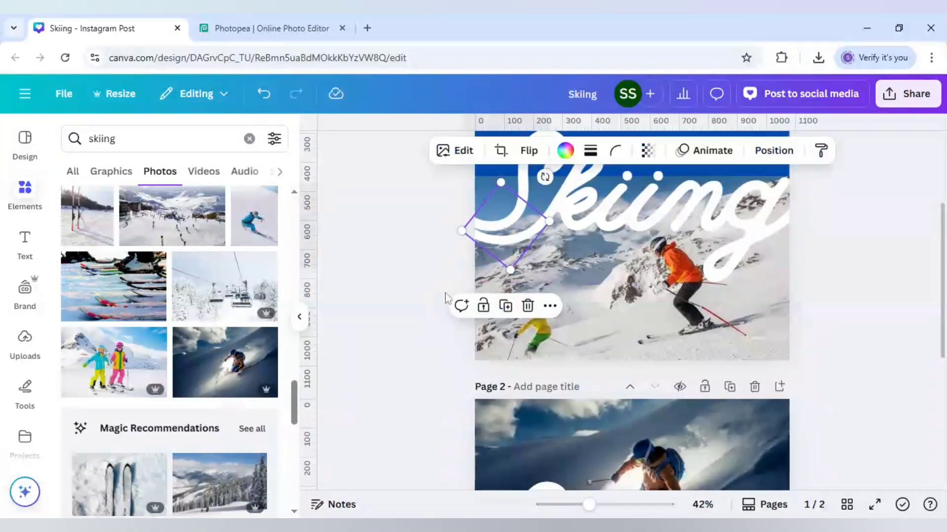
pyautogui.click(427, 312)
pyautogui.scroll(-4, 427, 313)
pyautogui.click(519, 391)
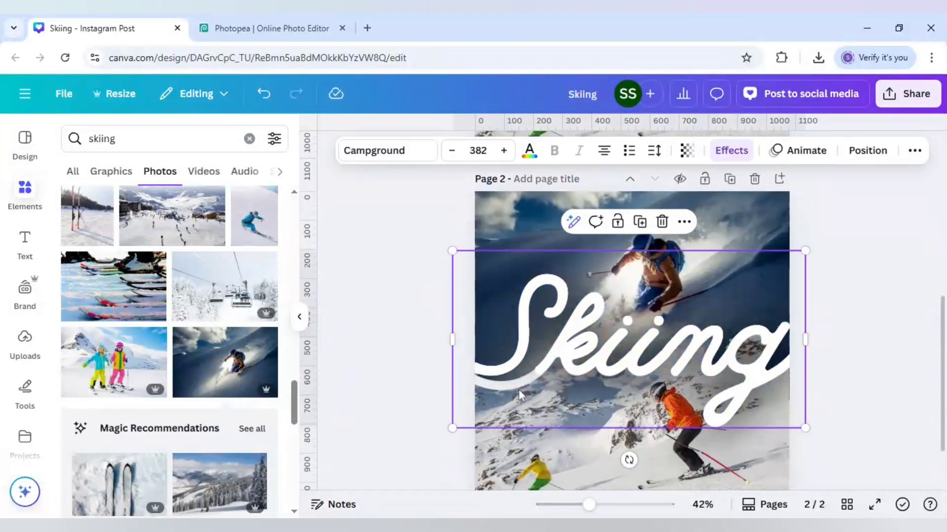
pyautogui.hotkey('ctrl', 'v')
pyautogui.moveTo(493, 383); pyautogui.dragTo(493, 387)
pyautogui.press('Delete')
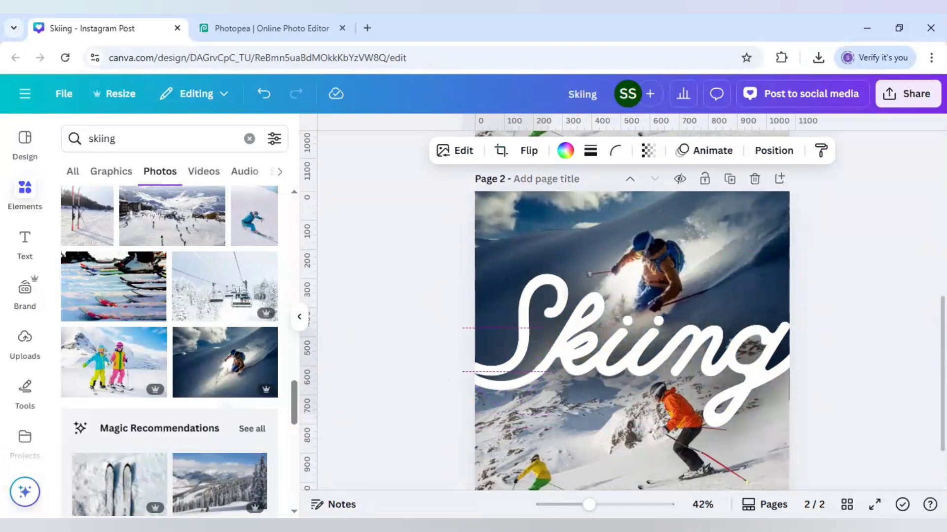
pyautogui.hotkey('ctrl', 'z')
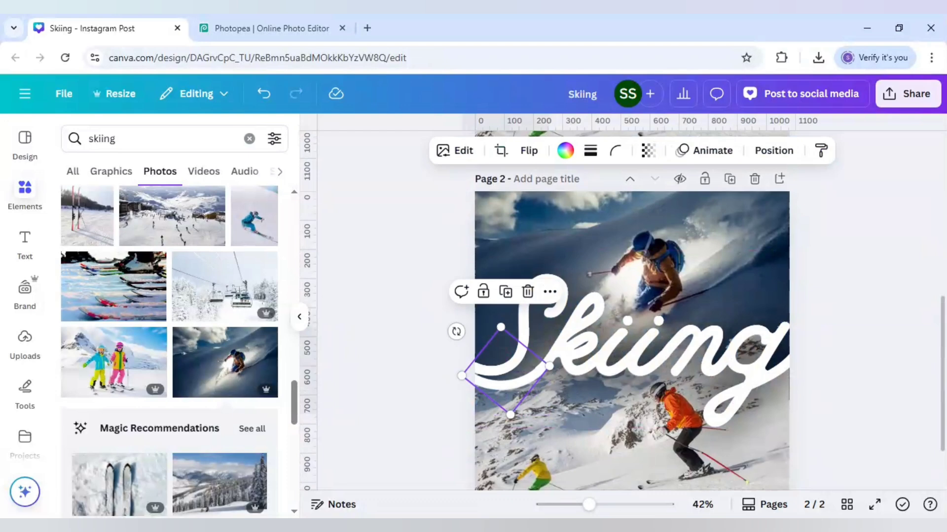
pyautogui.click(415, 335)
pyautogui.scroll(-2, 410, 334)
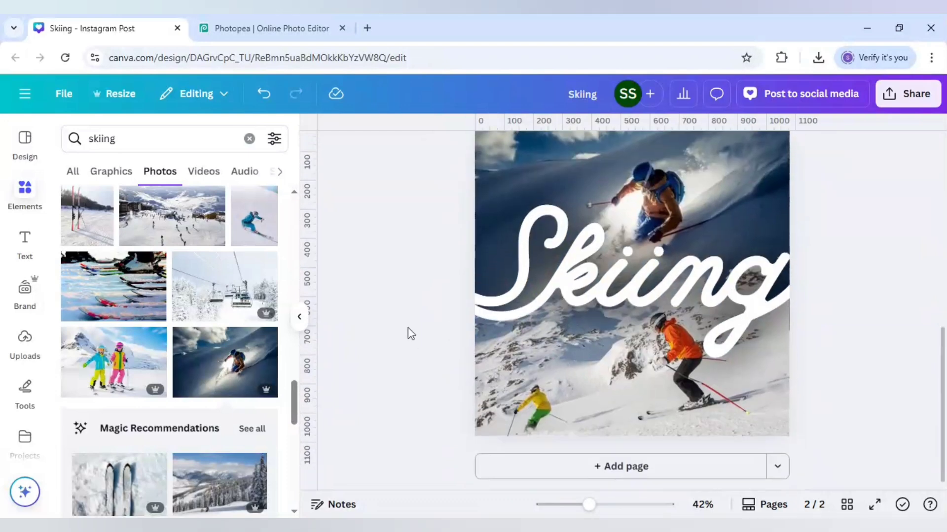